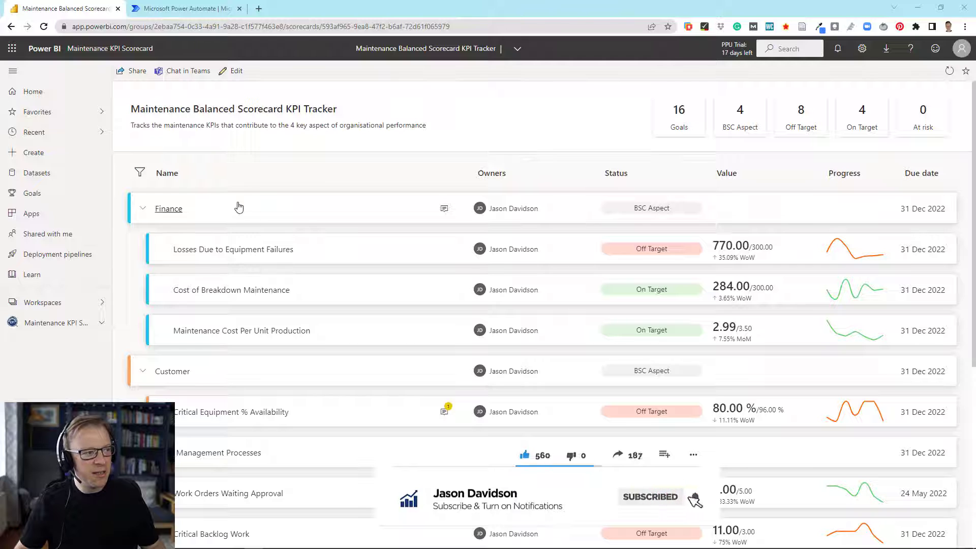
# Step: Examine the Finance subgoals and the remaining goals in the Maintenance Balanced Scorecard KPI Tracker
pyautogui.click(146, 209)
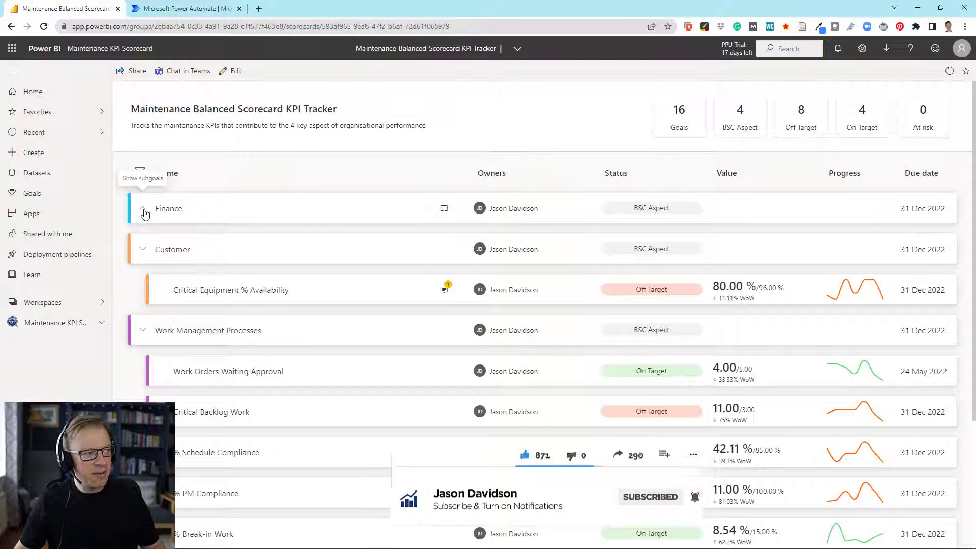
pyautogui.click(145, 210)
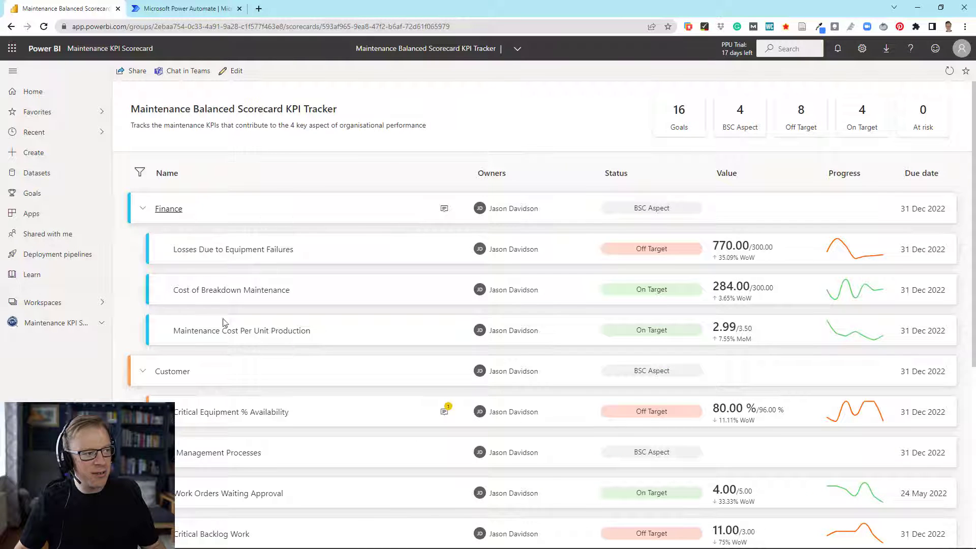
pyautogui.scroll(-5, 255, 450)
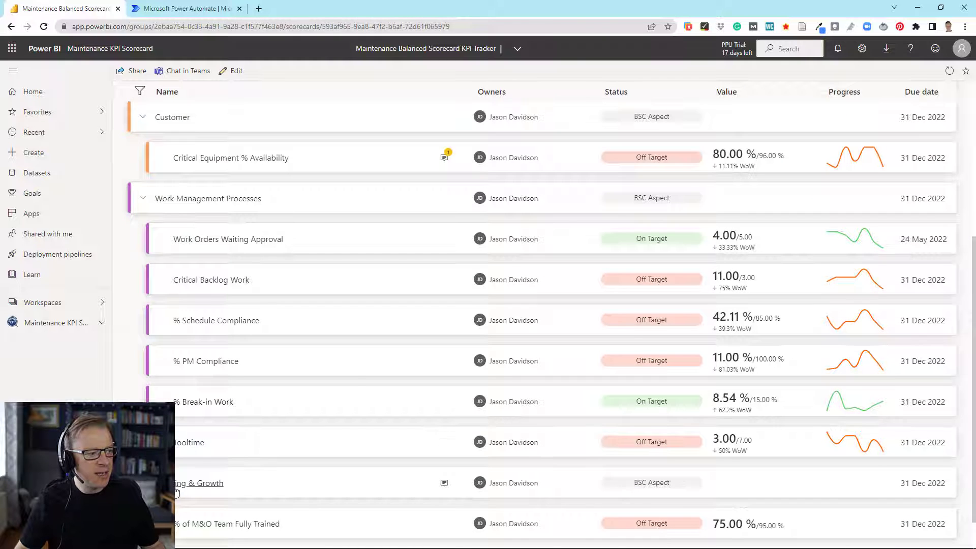
pyautogui.scroll(4, 353, 381)
pyautogui.scroll(1, 355, 381)
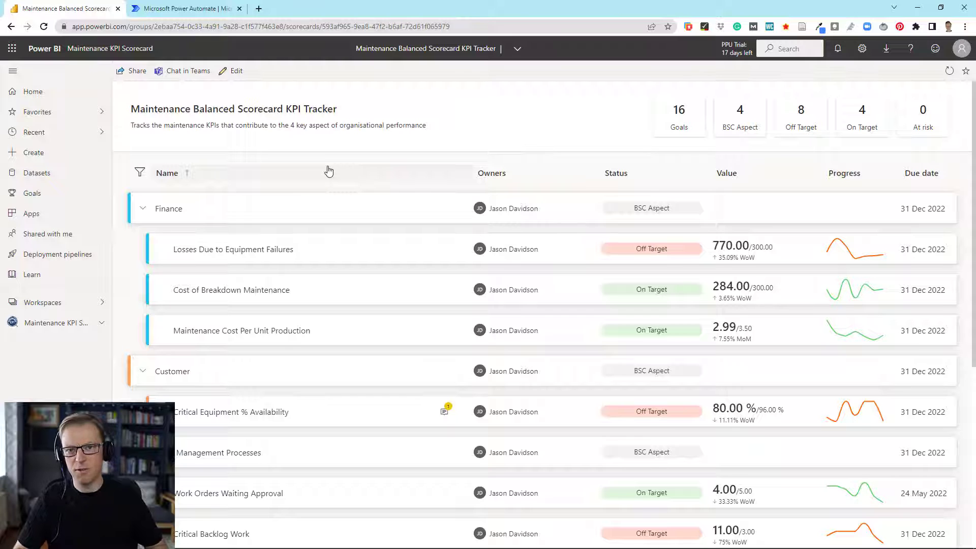
# Step: Open the Backlog Management scorecard from the Goals hub and name its new goal Critical Backlog
pyautogui.click(38, 195)
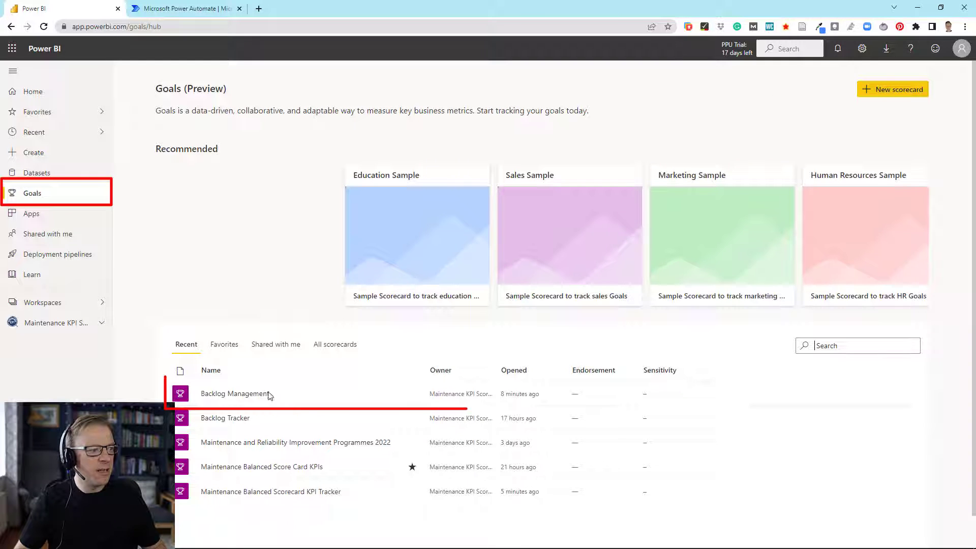
pyautogui.click(224, 395)
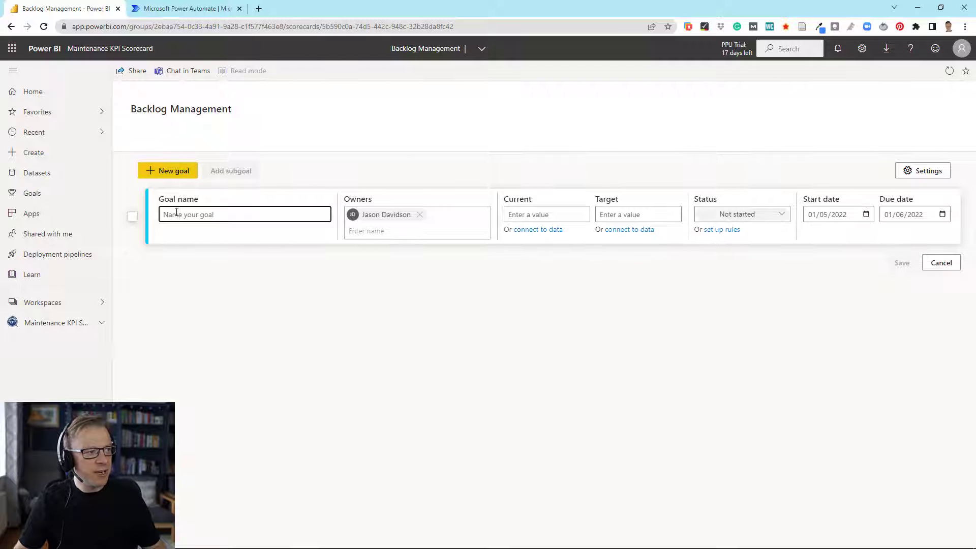
pyautogui.write('Critical Backlo')
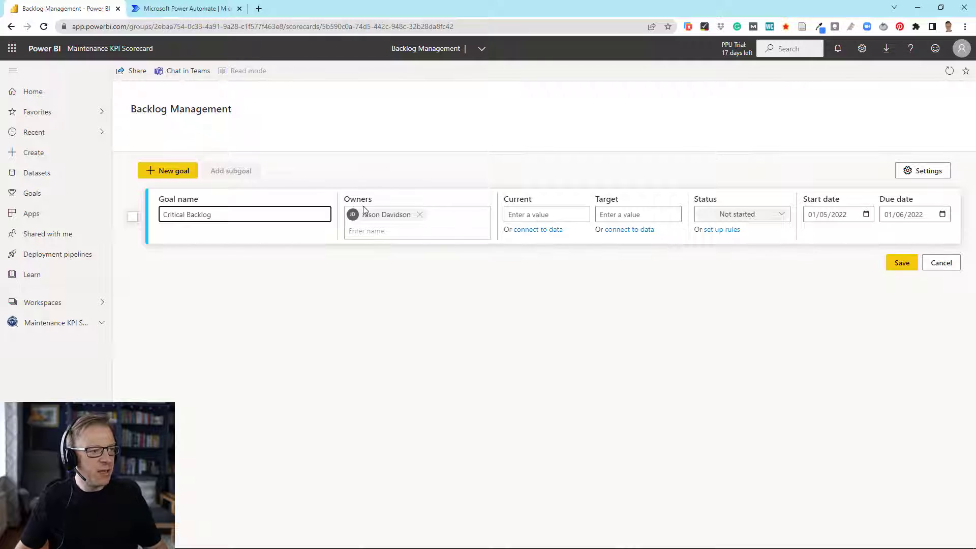
# Step: Set the Critical Backlog goal's current value to 8 and its target to 10
pyautogui.moveTo(373, 213)
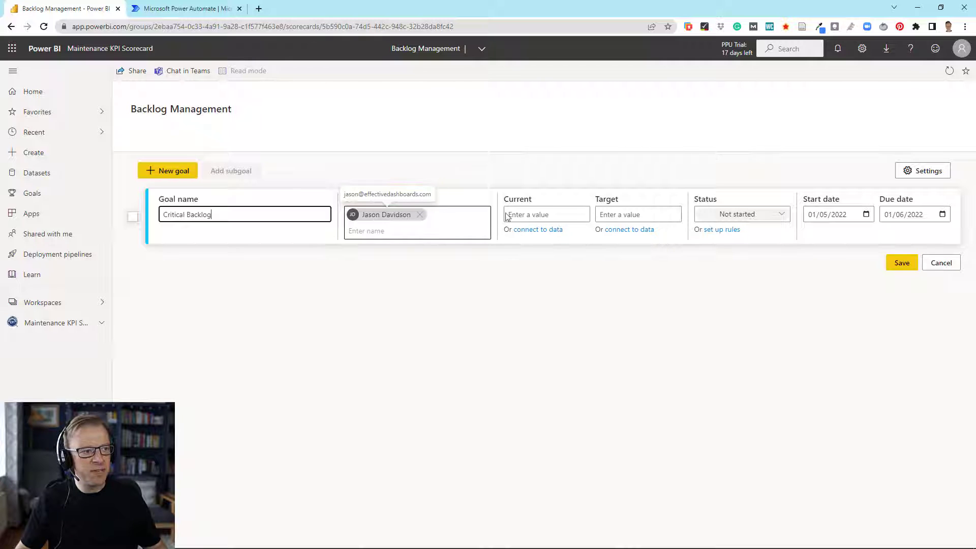
pyautogui.click(532, 214)
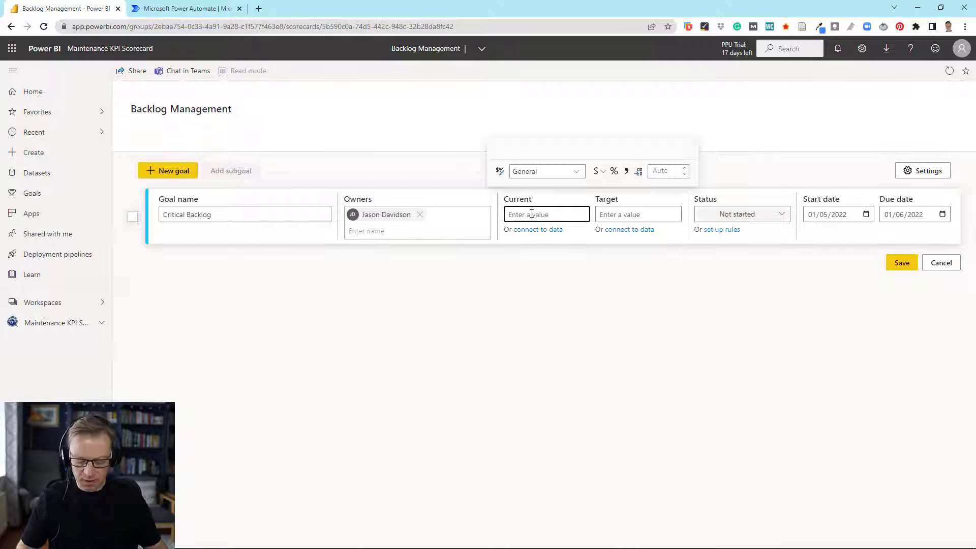
pyautogui.write('8')
pyautogui.click(621, 219)
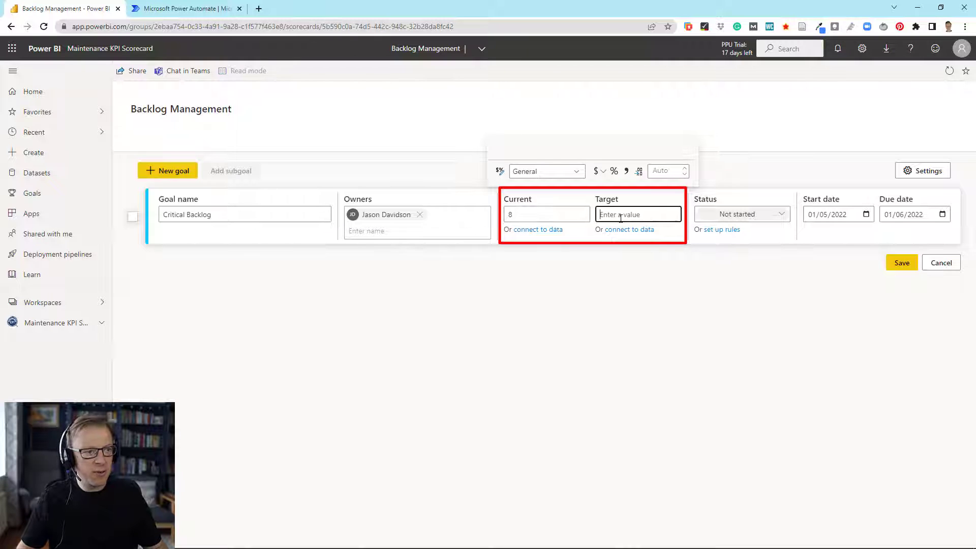
pyautogui.write('10')
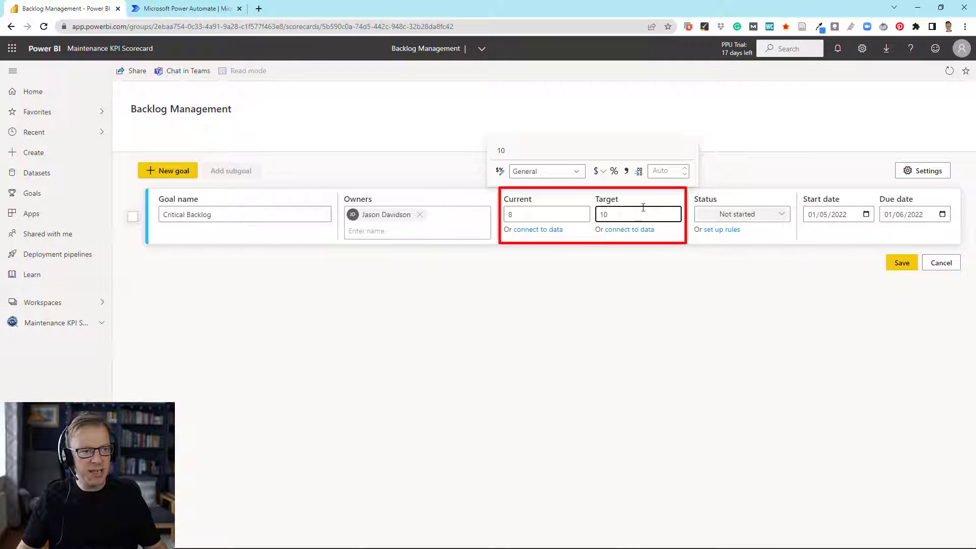
# Step: Create a status rule for the Critical Backlog goal whose condition is a value greater than 80 % of target
pyautogui.click(729, 232)
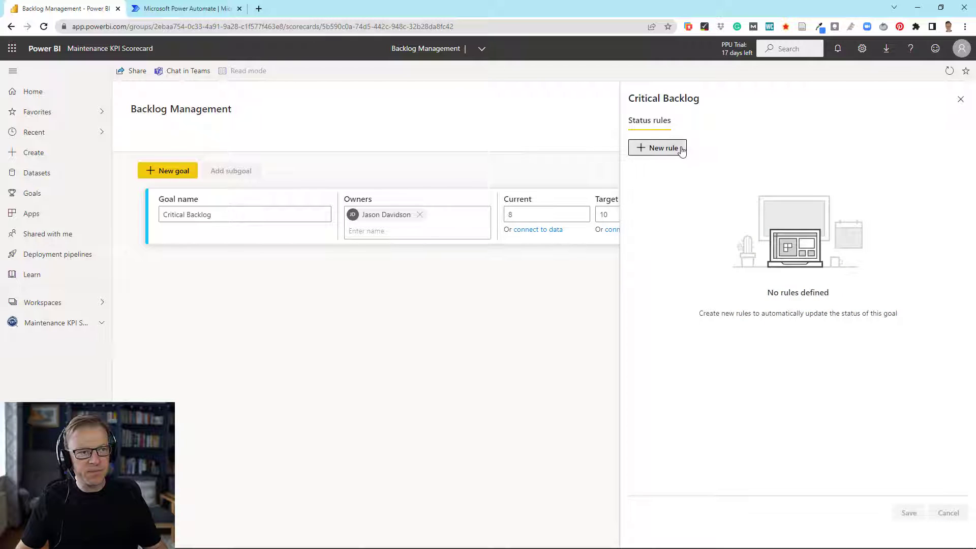
pyautogui.click(680, 149)
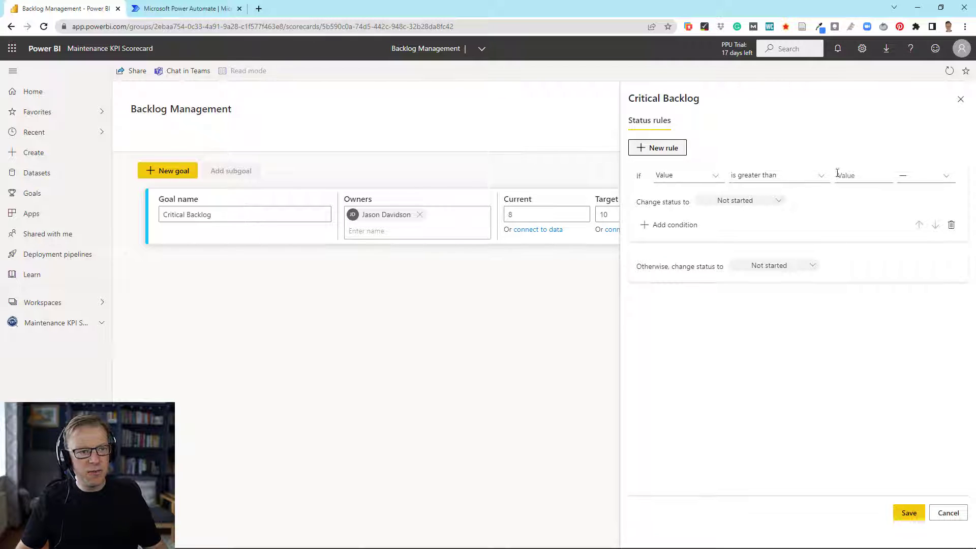
pyautogui.click(889, 175)
pyautogui.write('80')
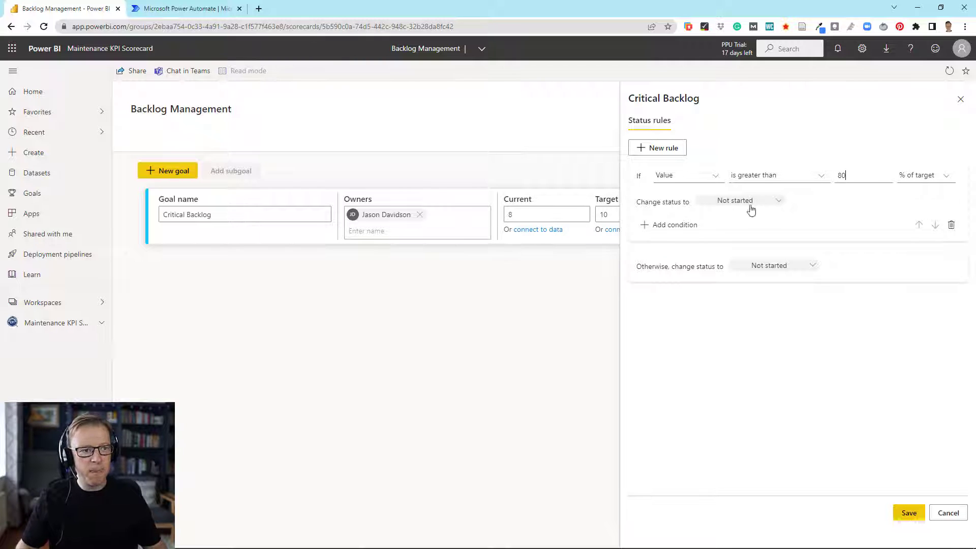
# Step: Add a second condition to the rule, value less than 100 % of target, and make the rule's status At risk
pyautogui.click(645, 226)
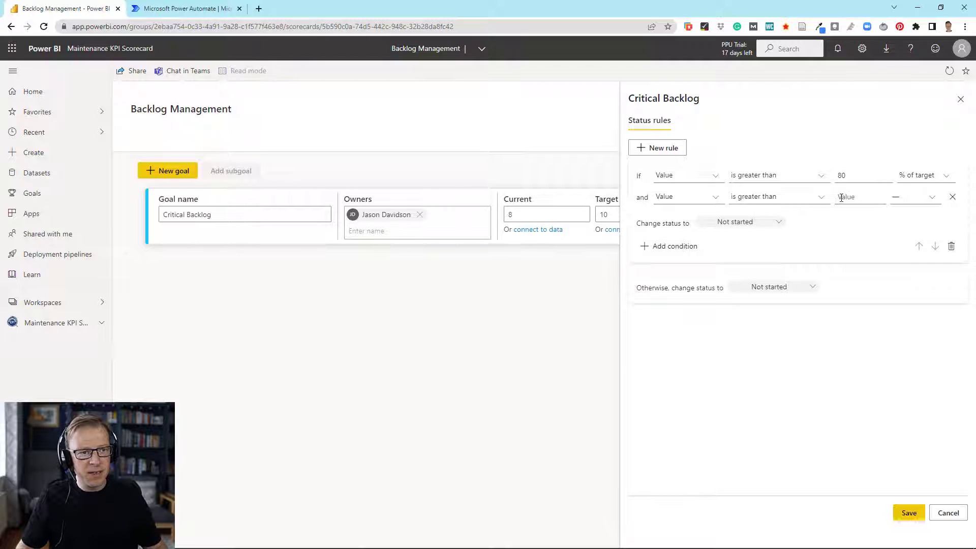
pyautogui.click(819, 201)
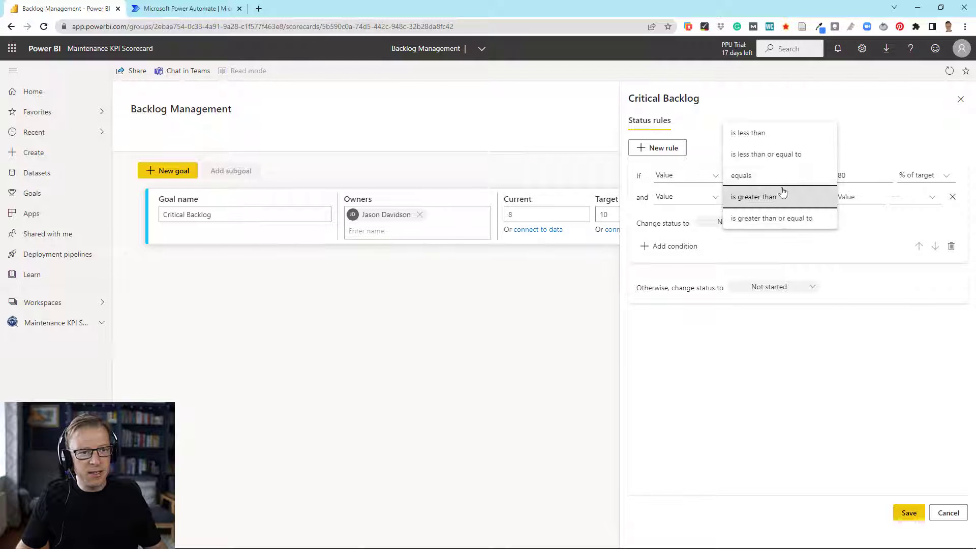
pyautogui.click(771, 138)
pyautogui.click(913, 197)
pyautogui.click(909, 218)
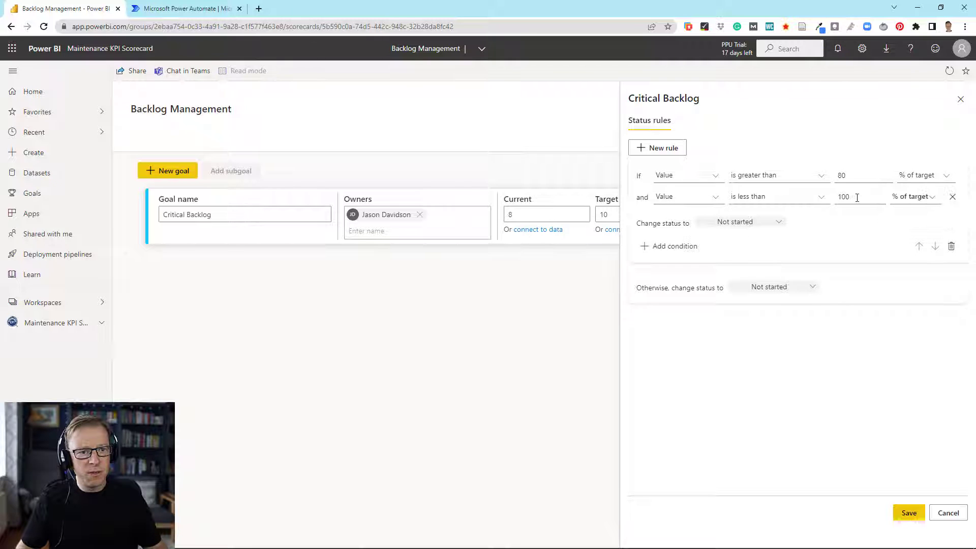
pyautogui.click(736, 224)
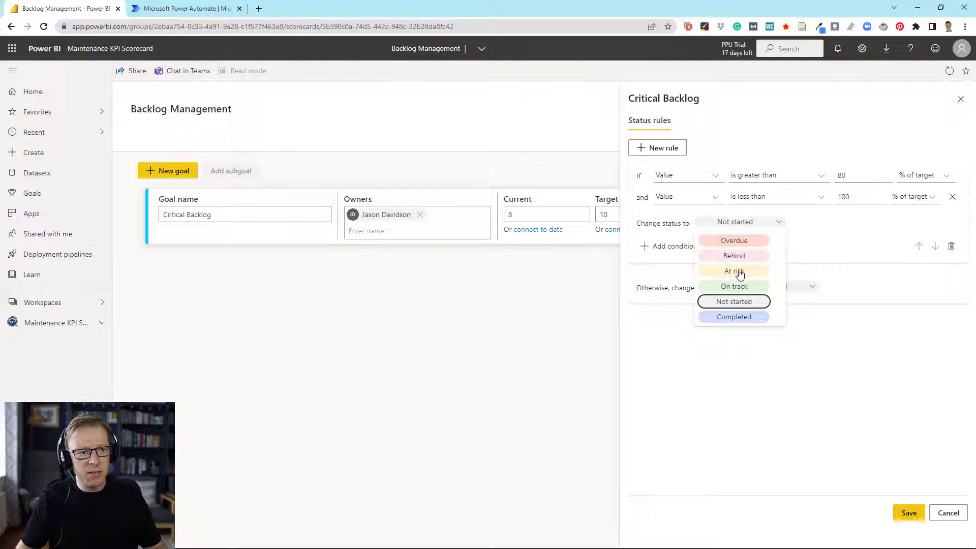
pyautogui.click(740, 273)
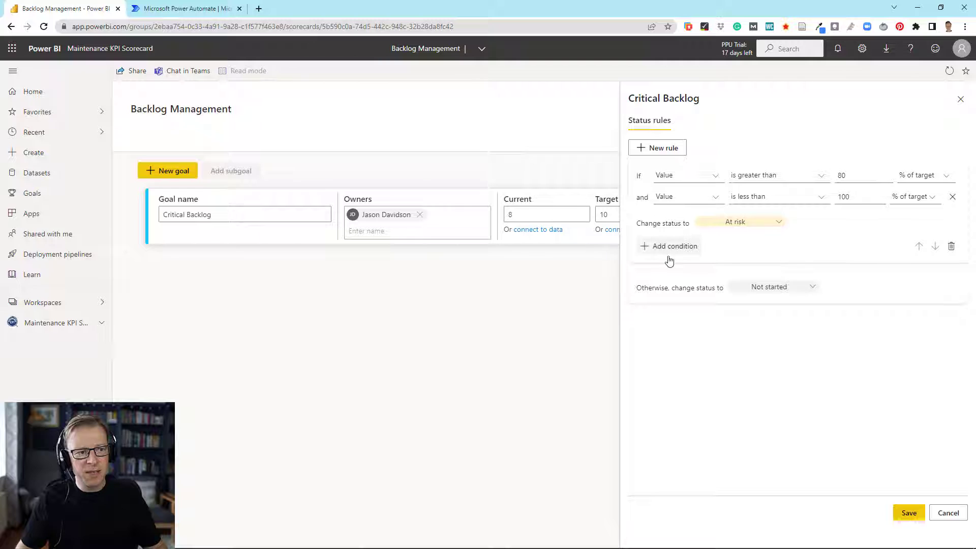
# Step: Add another status rule that changes the status to Overdue when the value is greater than 100 % of target
pyautogui.click(660, 148)
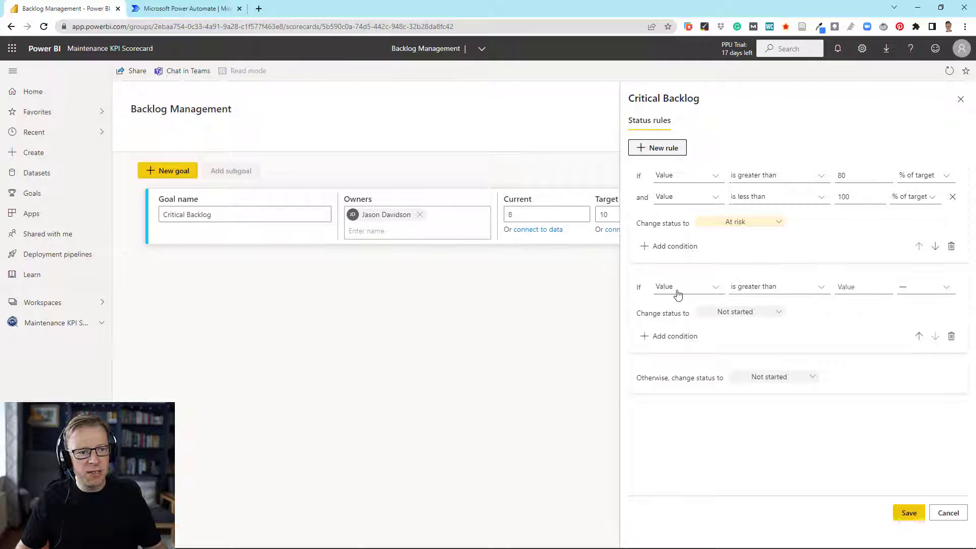
pyautogui.click(937, 293)
pyautogui.click(926, 307)
pyautogui.click(721, 314)
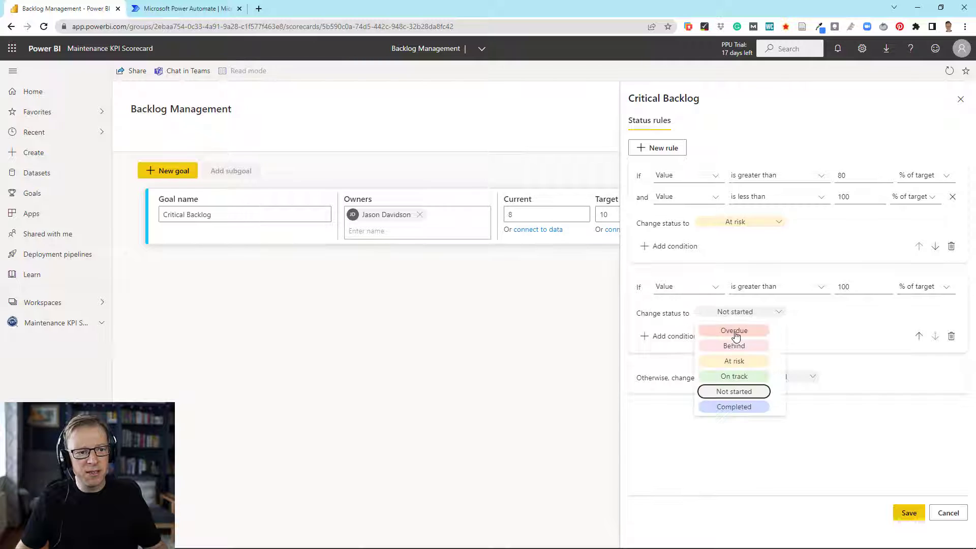
pyautogui.click(735, 332)
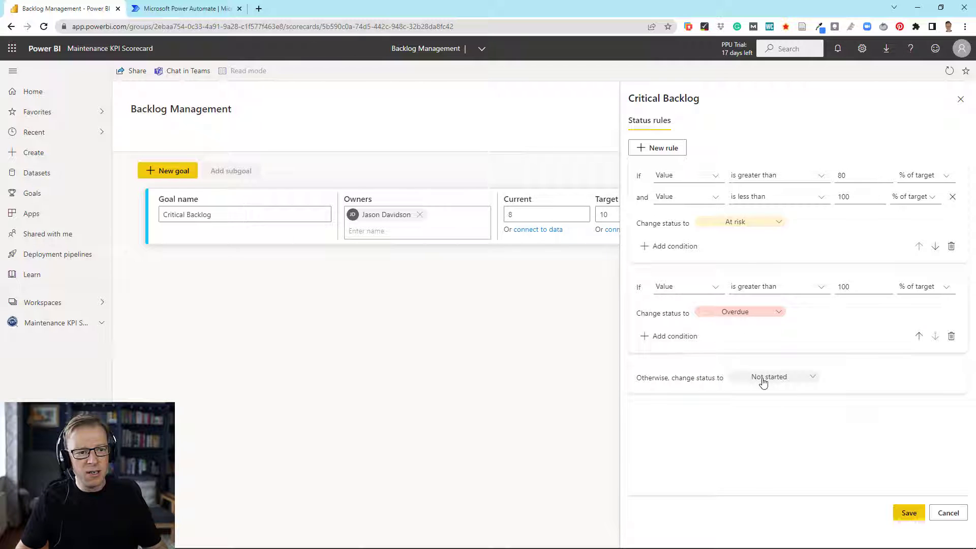
# Step: Set the fallback status to On track, then save the status rules and the Critical Backlog goal
pyautogui.click(762, 383)
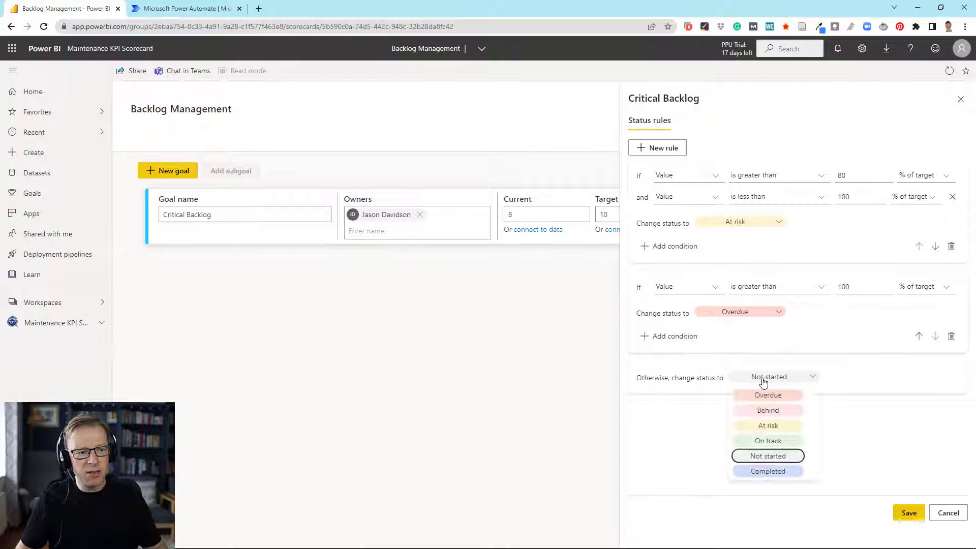
pyautogui.click(768, 441)
pyautogui.click(909, 513)
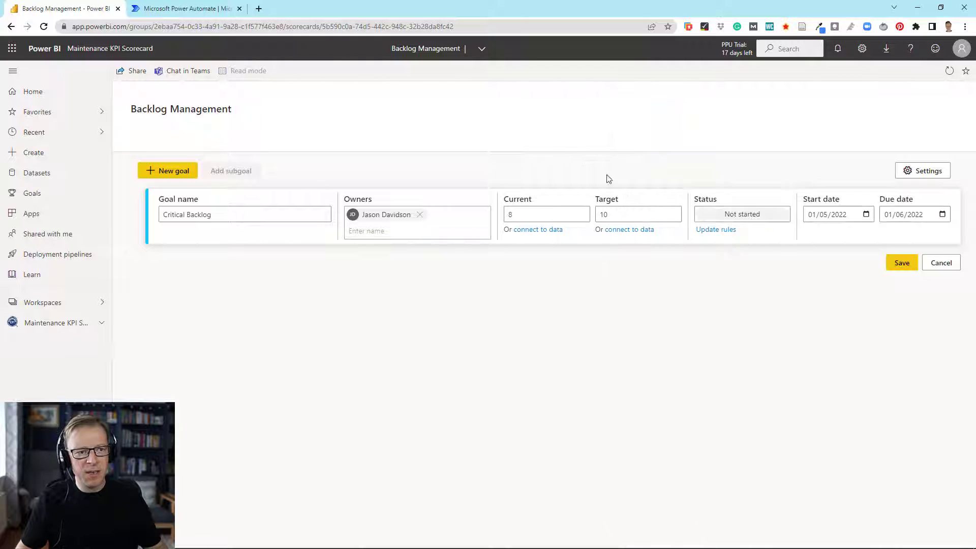
pyautogui.click(900, 264)
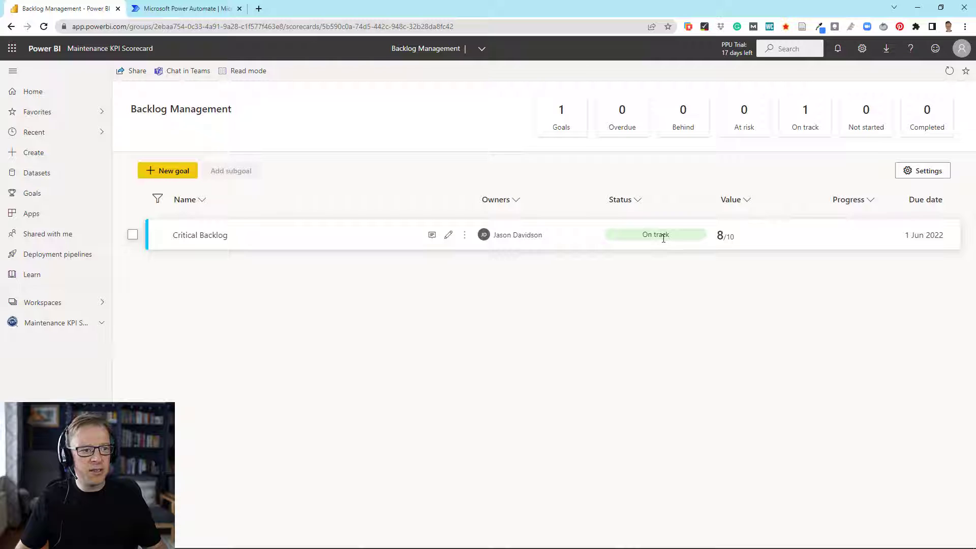
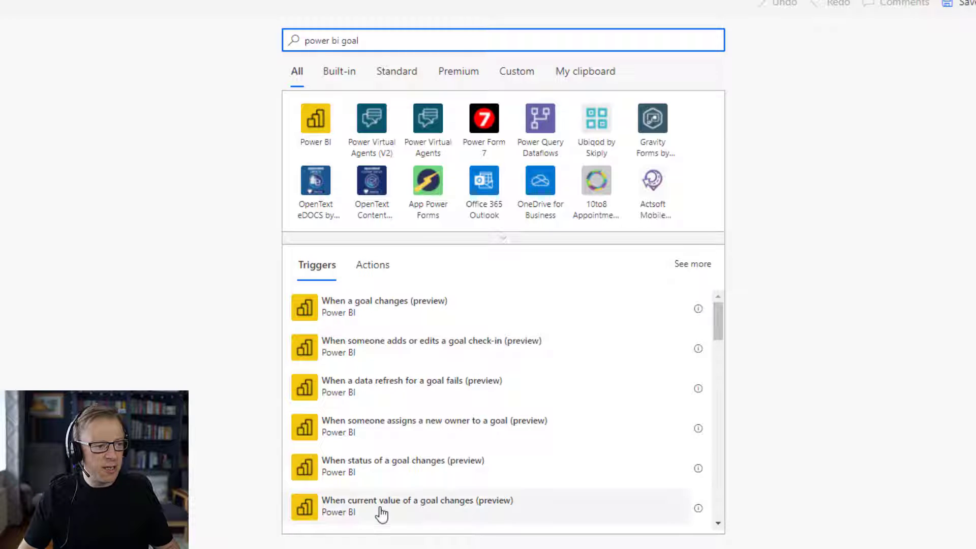
# Step: In Power Automate, add the "When current value of a goal changes" trigger for workspace Maintenance KPI Scorecard, scorecard Backlog Management and goal Critical Backlog
pyautogui.click(411, 514)
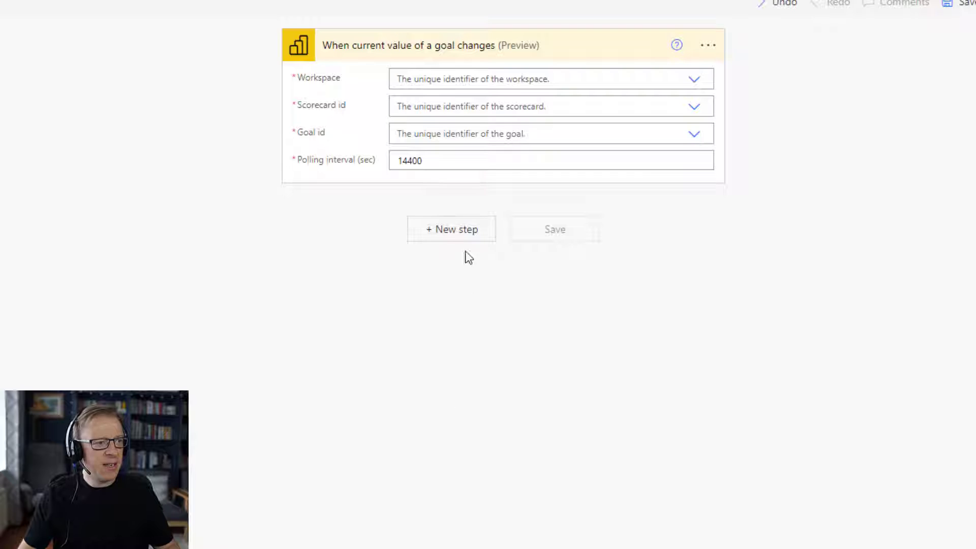
pyautogui.click(694, 80)
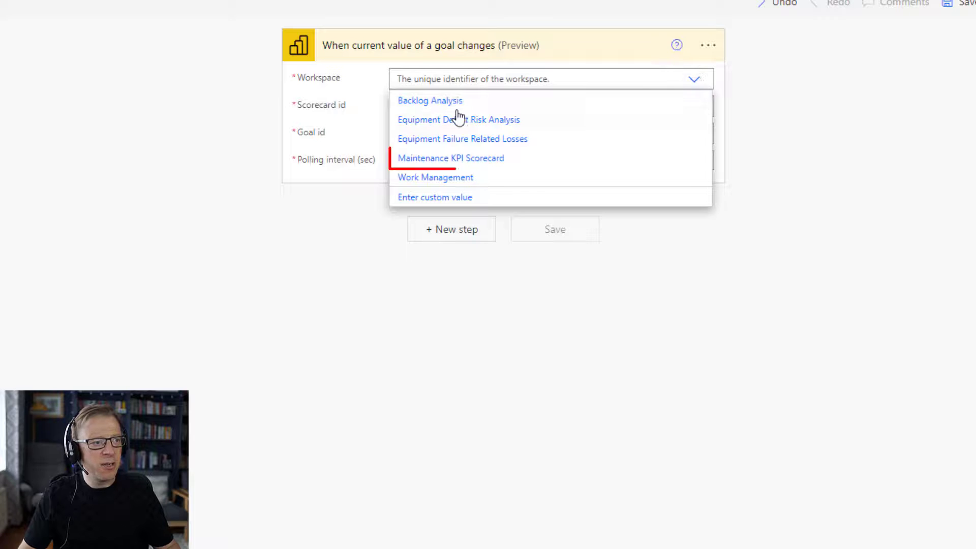
pyautogui.click(422, 161)
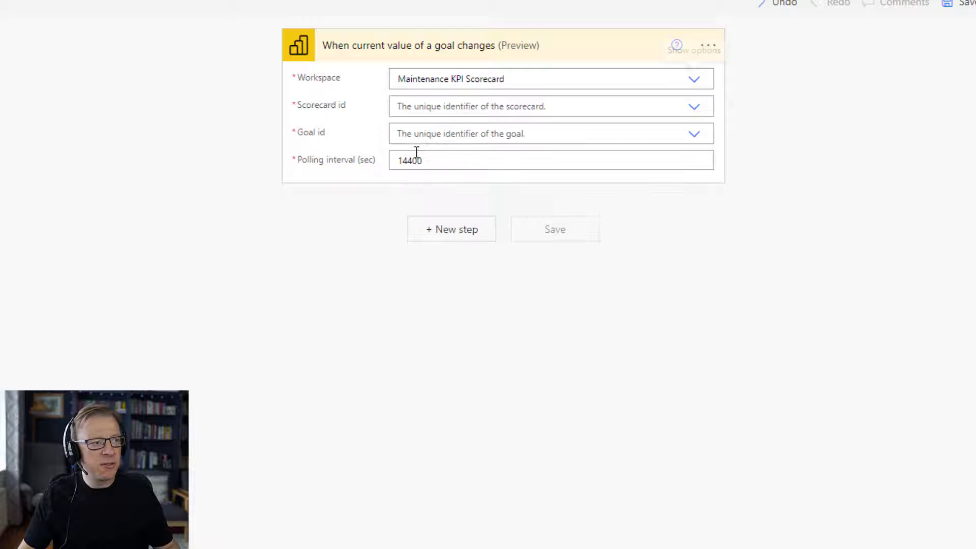
pyautogui.click(702, 113)
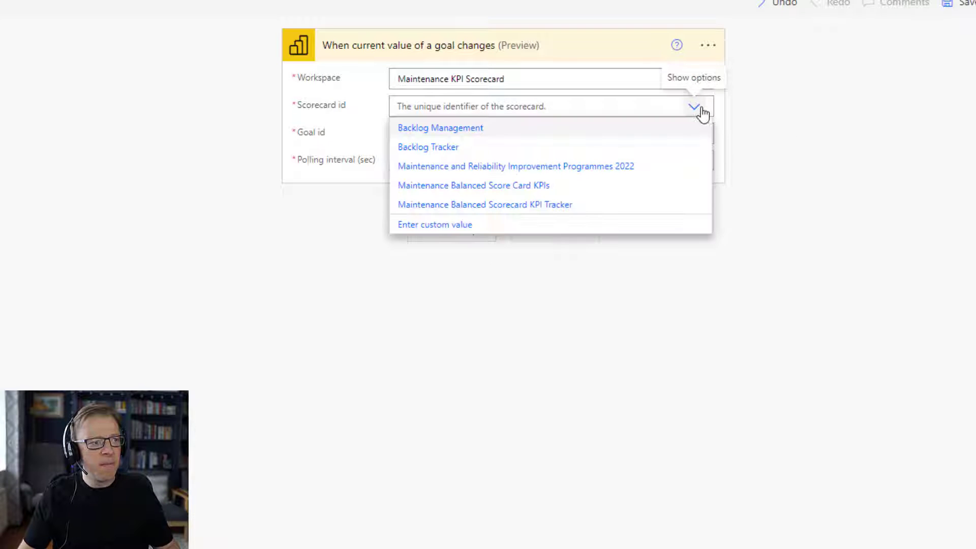
pyautogui.click(464, 133)
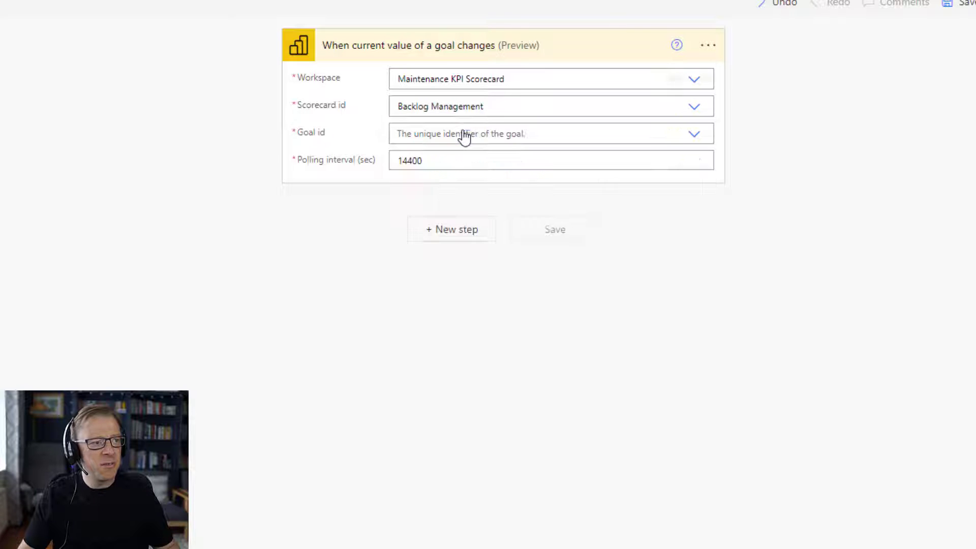
pyautogui.click(695, 135)
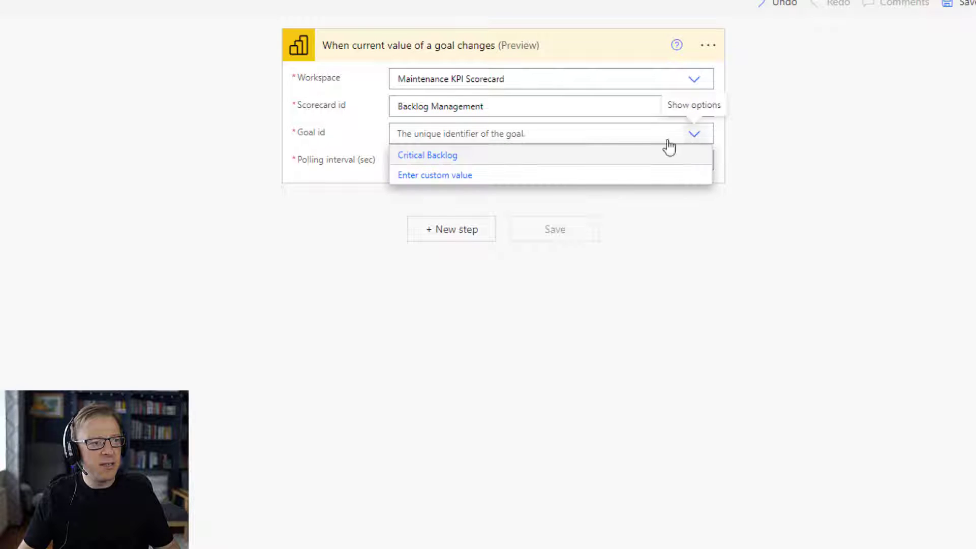
pyautogui.click(438, 161)
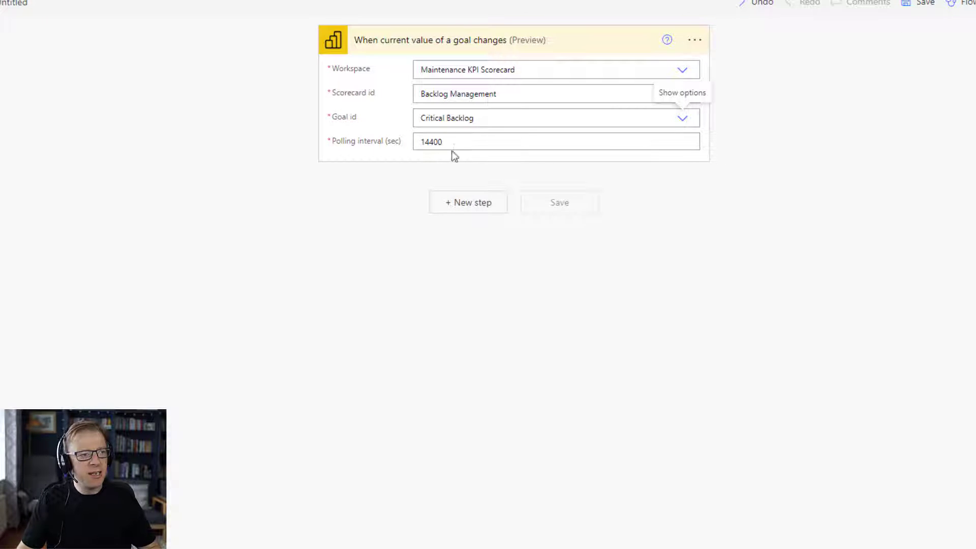
# Step: Set the polling interval of the goal-change trigger to 300 seconds
pyautogui.moveTo(455, 149)
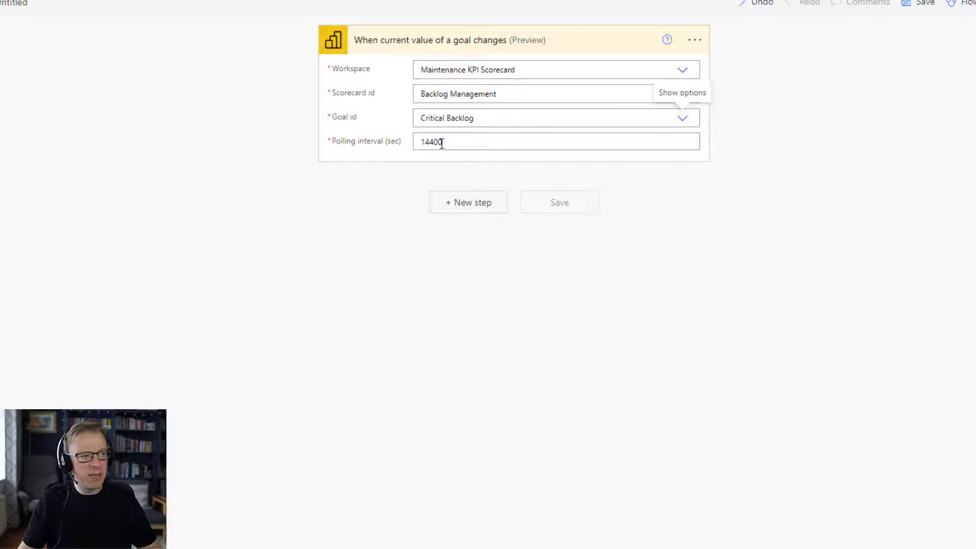
pyautogui.moveTo(446, 140); pyautogui.dragTo(417, 136)
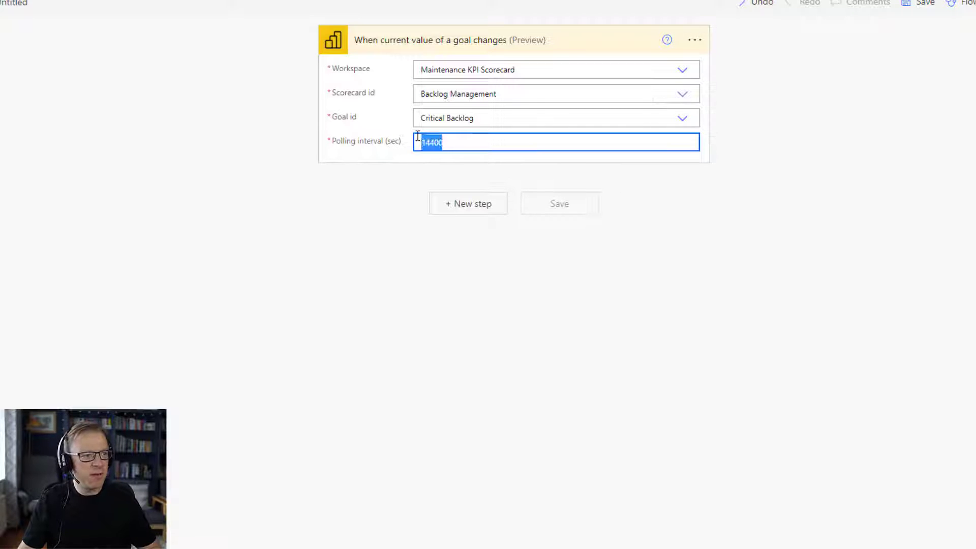
pyautogui.write('300')
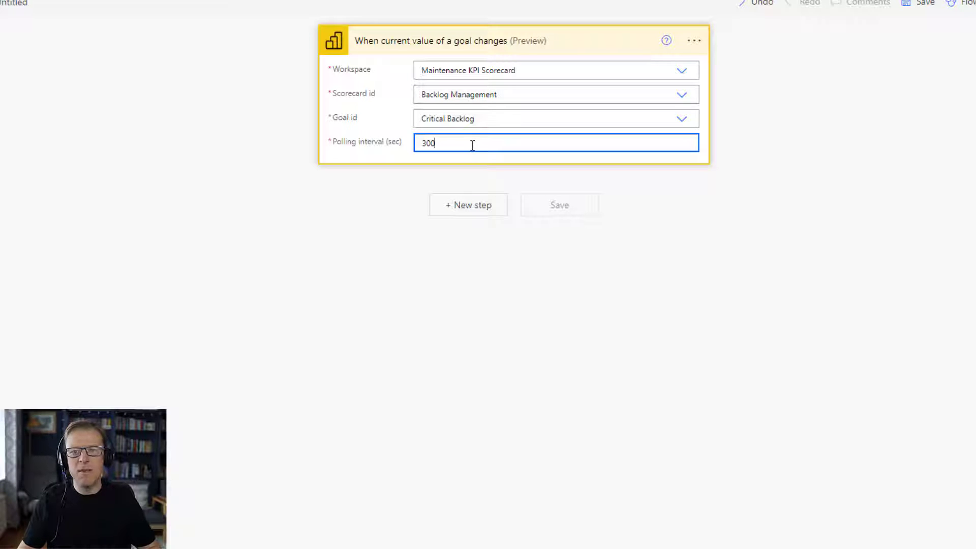
# Step: Add the Power BI "Get a goal" action for workspace Maintenance KPI Scorecard, scorecard Backlog Management and goal Critical Backlog
pyautogui.click(468, 206)
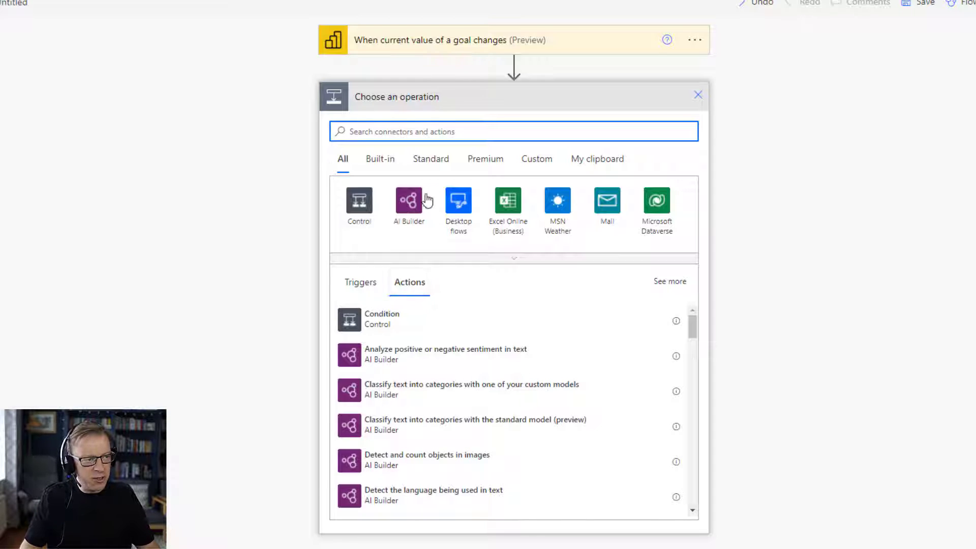
pyautogui.click(433, 132)
pyautogui.write('power bi get')
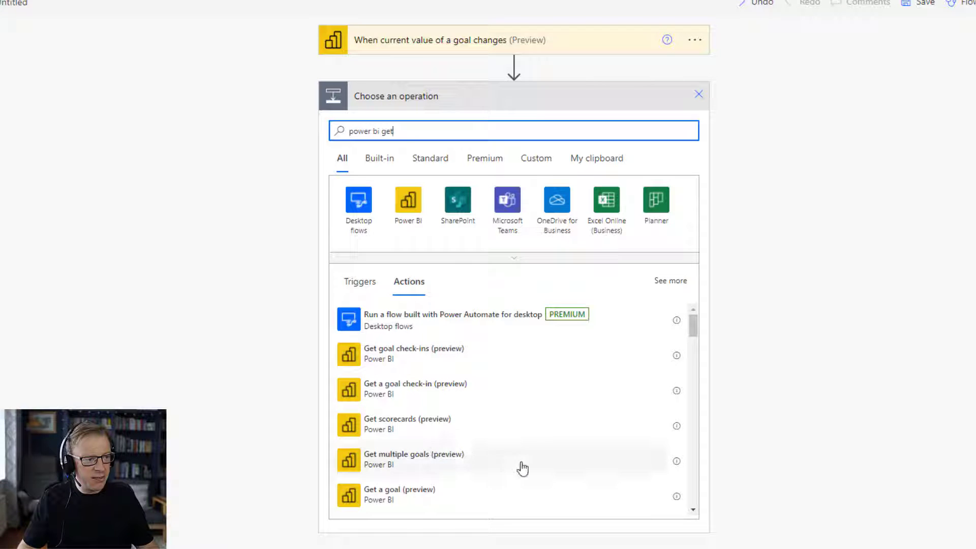
pyautogui.scroll(-2, 540, 452)
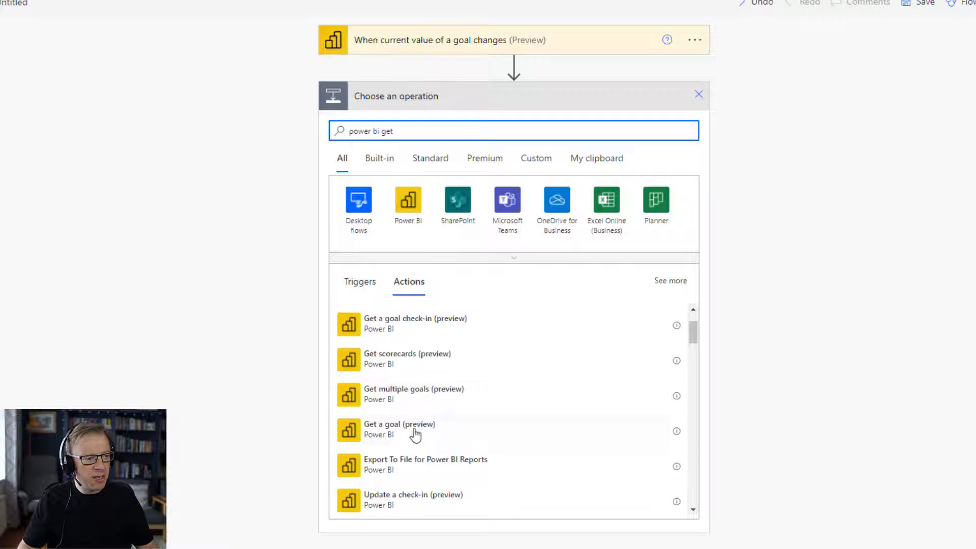
pyautogui.click(387, 437)
pyautogui.click(678, 127)
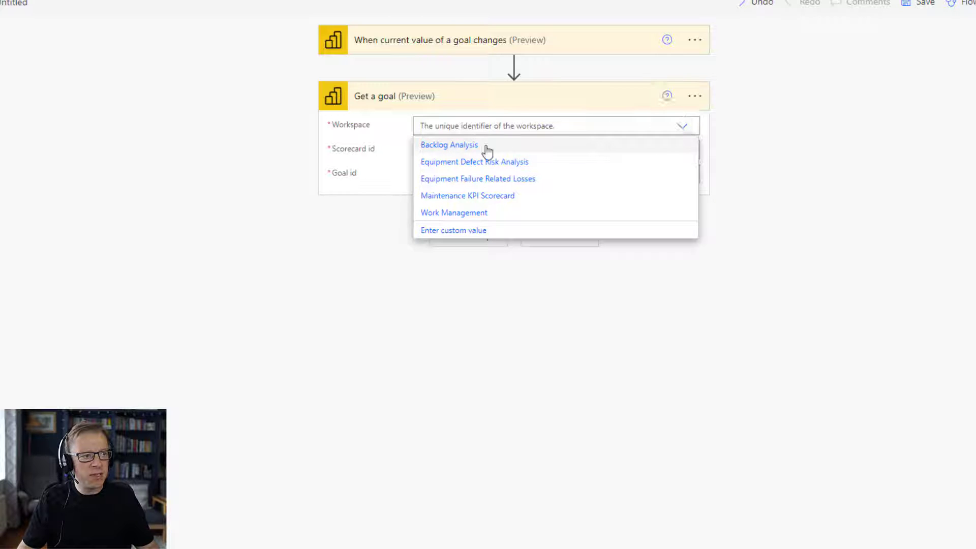
pyautogui.click(468, 196)
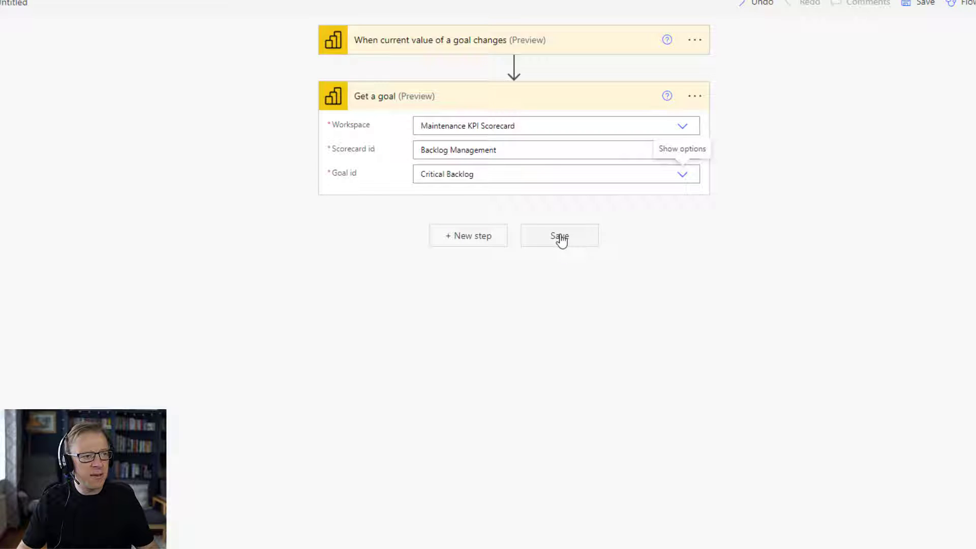
# Step: Save the flow and start adding another step after Get a goal
pyautogui.click(559, 236)
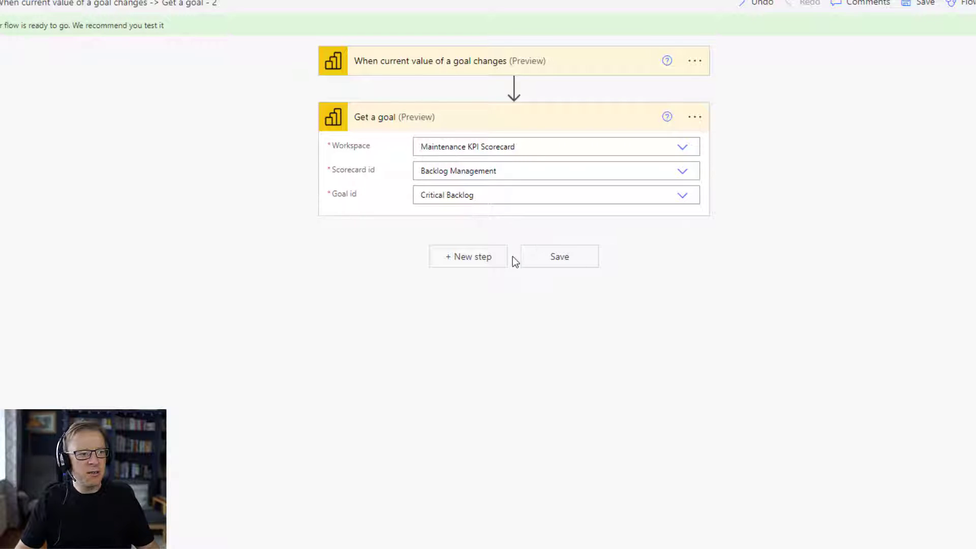
pyautogui.click(486, 260)
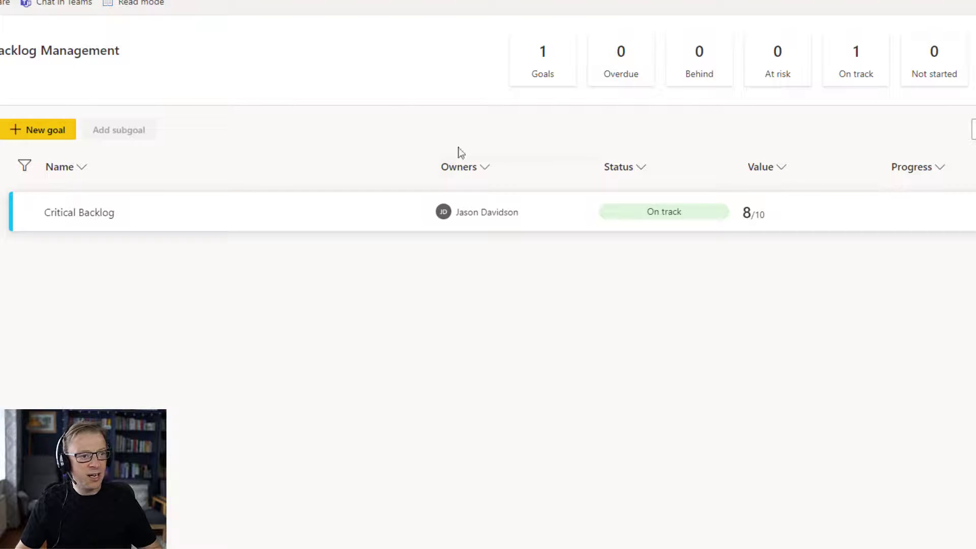
# Step: Switch to the Power BI scorecard, change the Critical Backlog rule's 80 % condition to "is greater than or equal to", and save the status rules
pyautogui.moveTo(644, 211)
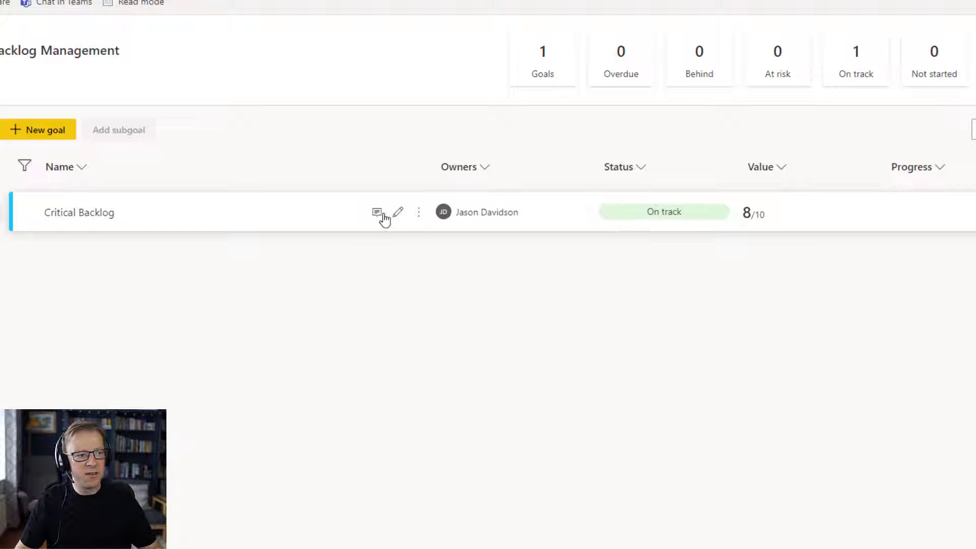
pyautogui.click(399, 214)
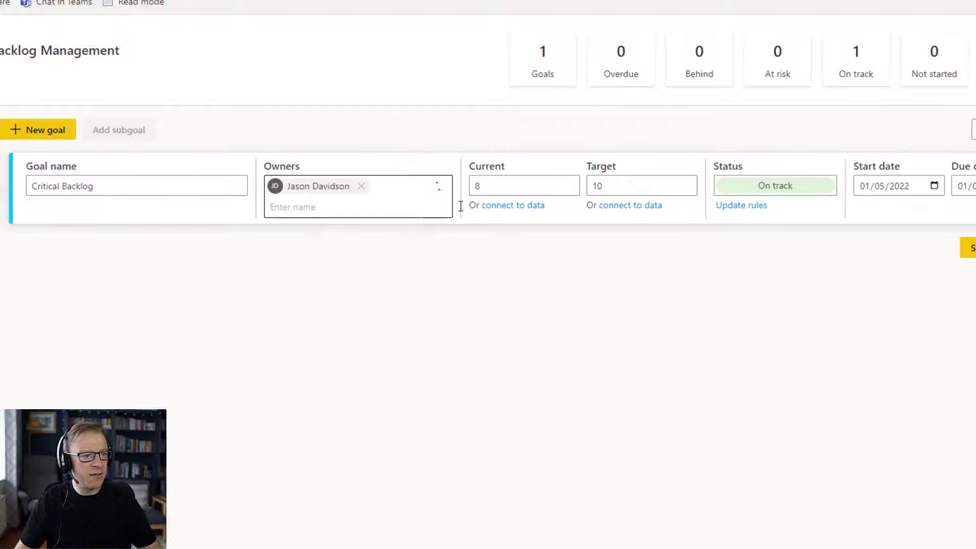
pyautogui.click(749, 208)
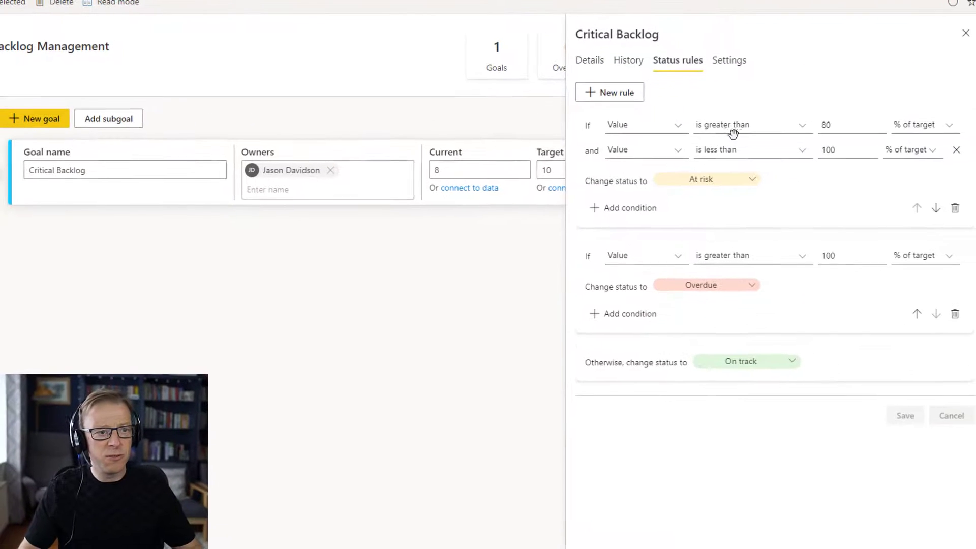
pyautogui.click(799, 131)
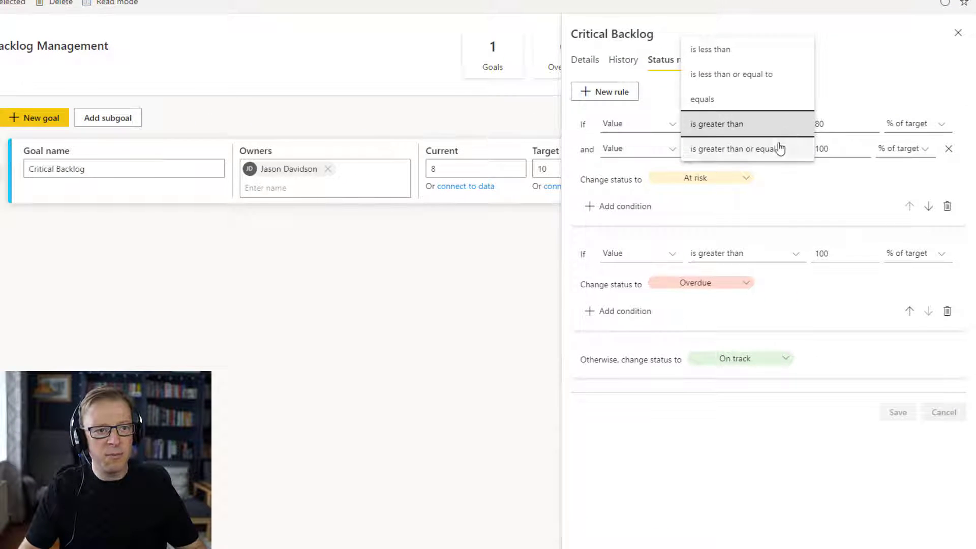
pyautogui.click(781, 149)
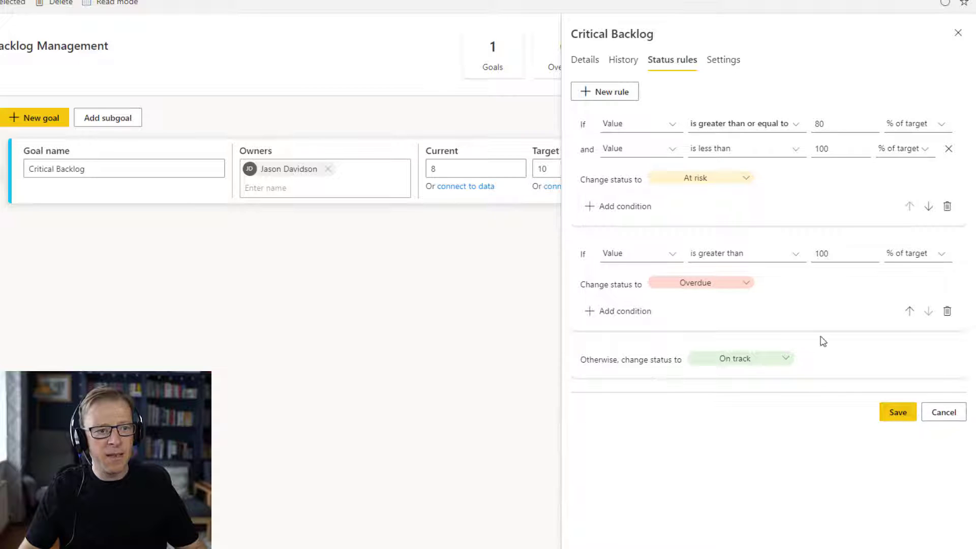
pyautogui.click(899, 414)
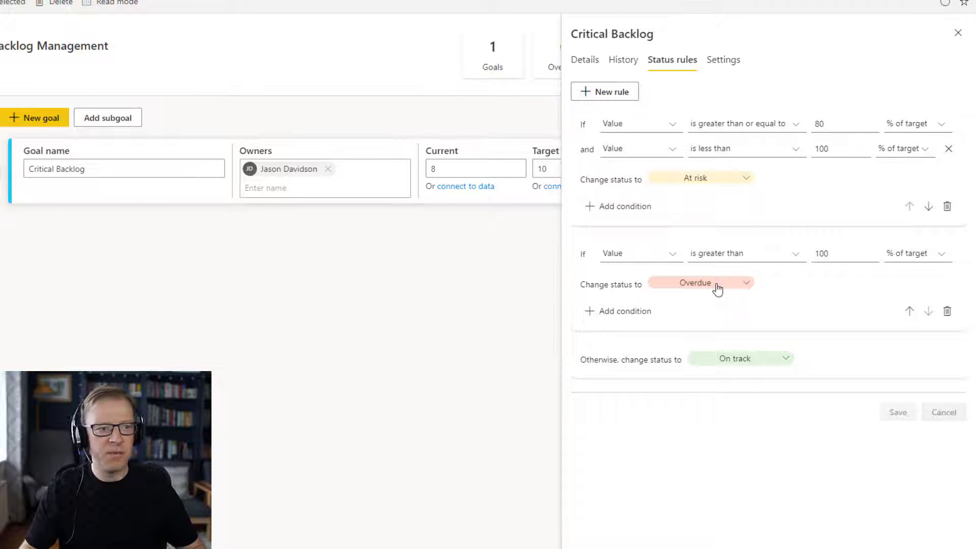
pyautogui.click(957, 33)
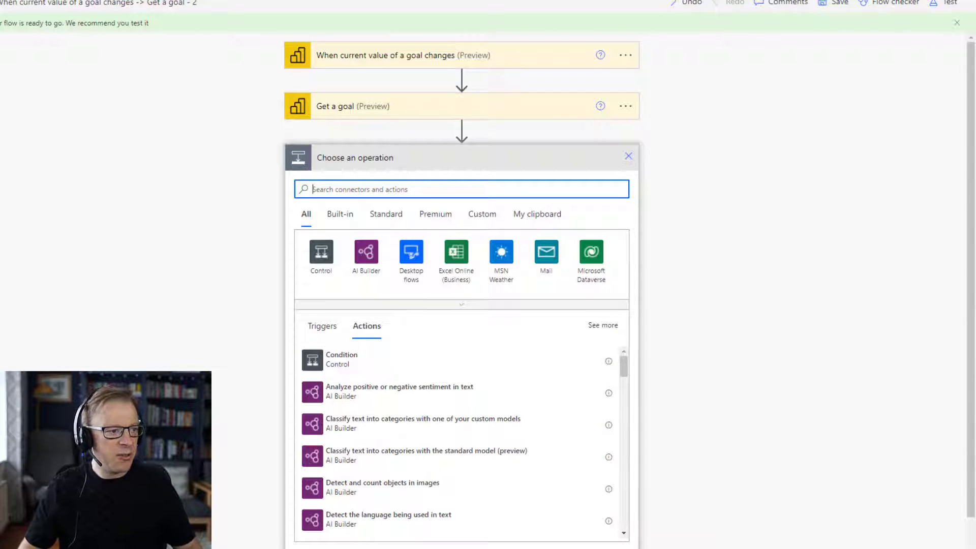
# Step: Back in Power Automate, add a Switch control after Get a goal and have it evaluate the Goal Status dynamic value
pyautogui.click(321, 254)
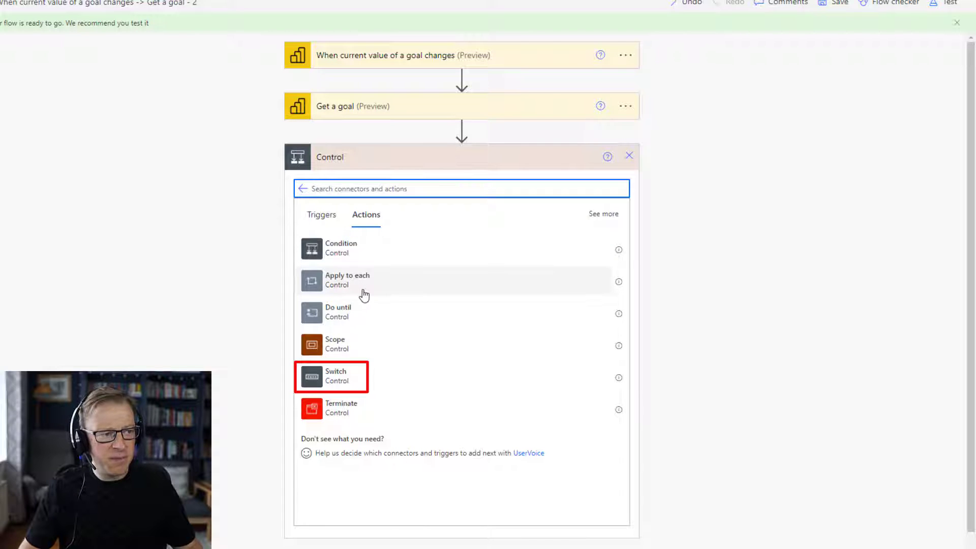
pyautogui.click(347, 382)
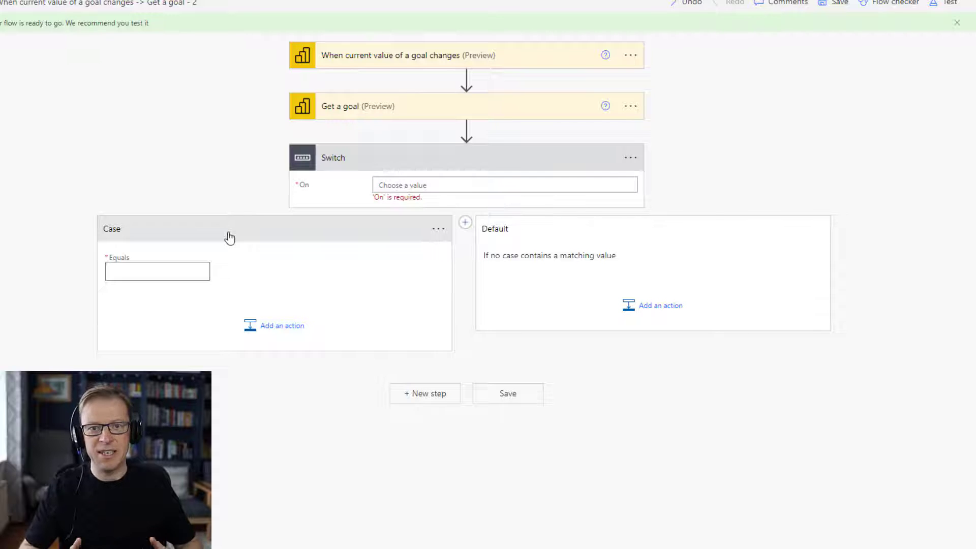
pyautogui.click(411, 183)
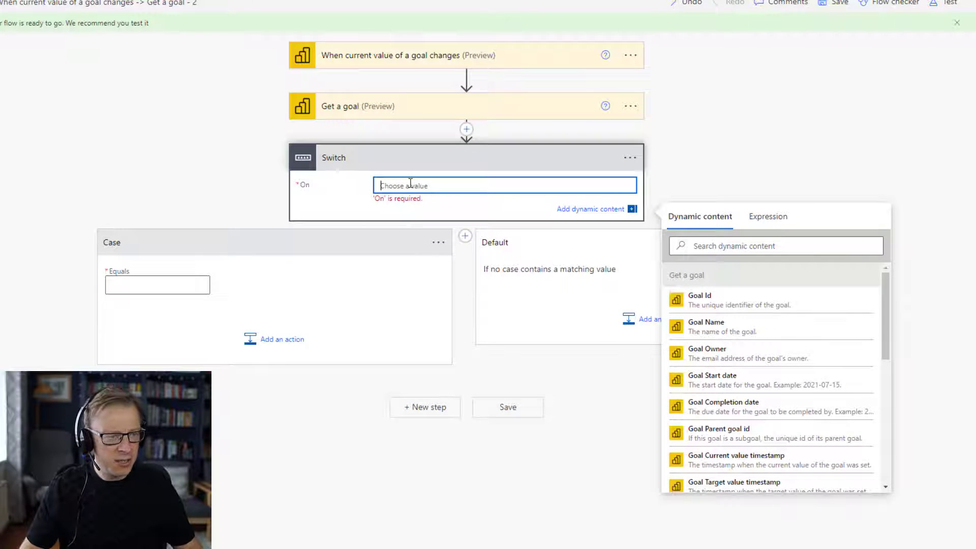
pyautogui.click(794, 246)
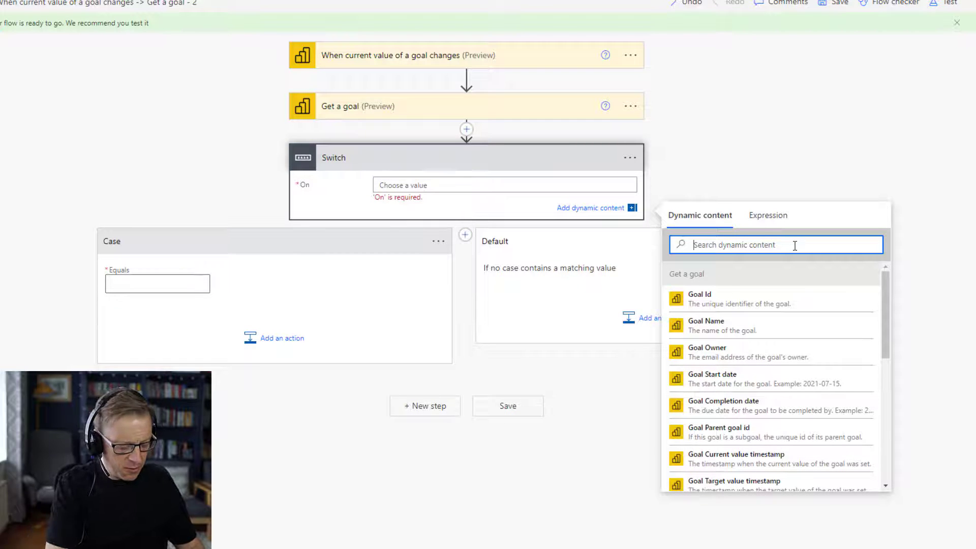
pyautogui.write('statu')
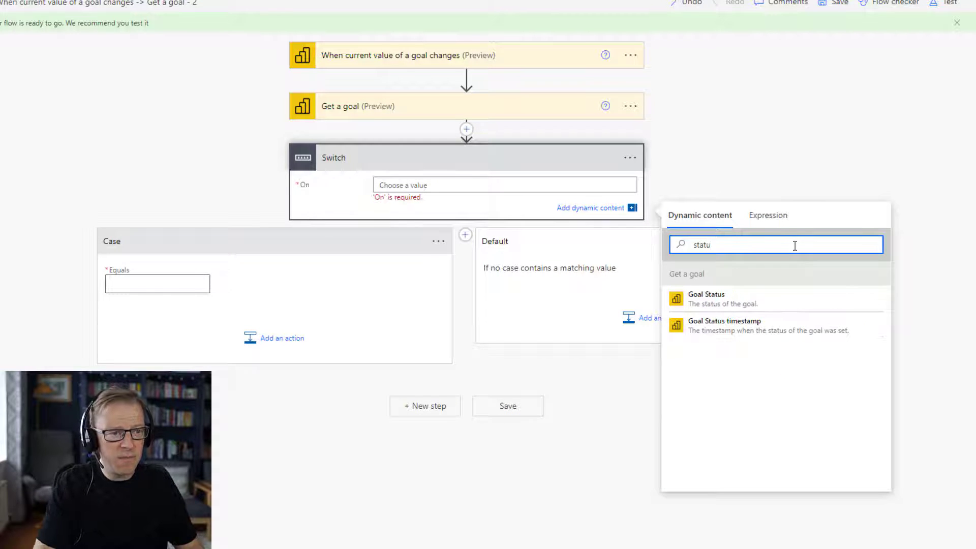
pyautogui.click(740, 300)
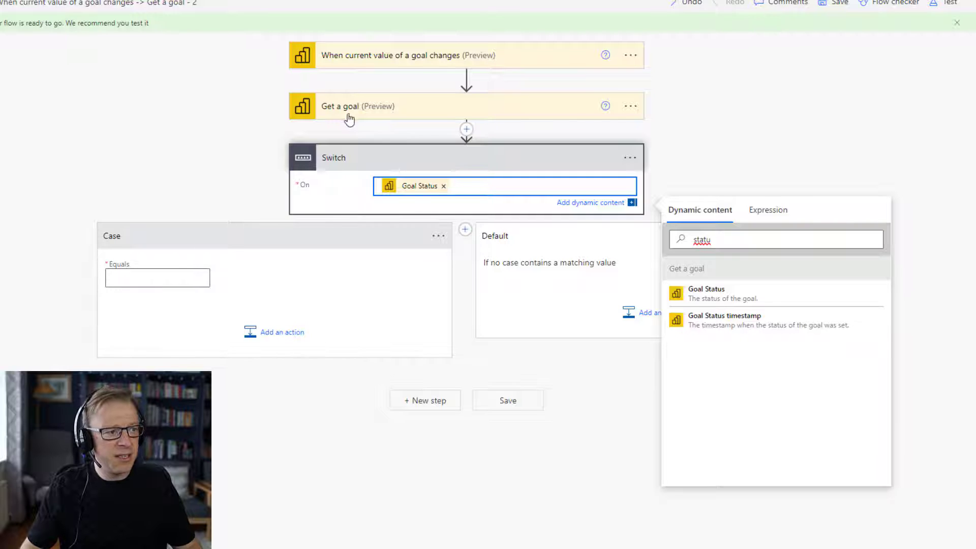
# Step: Set the first Switch case to equal "At risk" and add the Microsoft Teams "Post message in a chat or channel" action to it
pyautogui.click(173, 279)
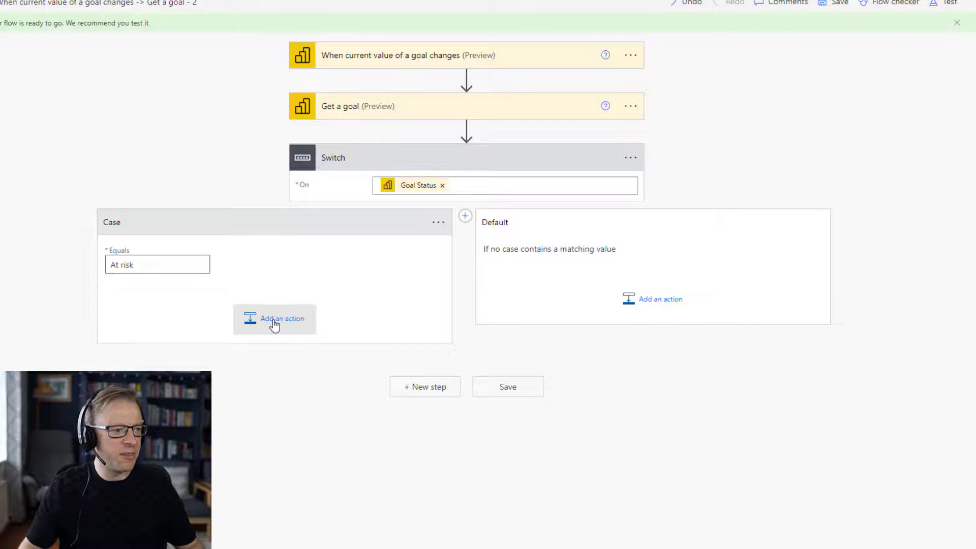
pyautogui.click(275, 320)
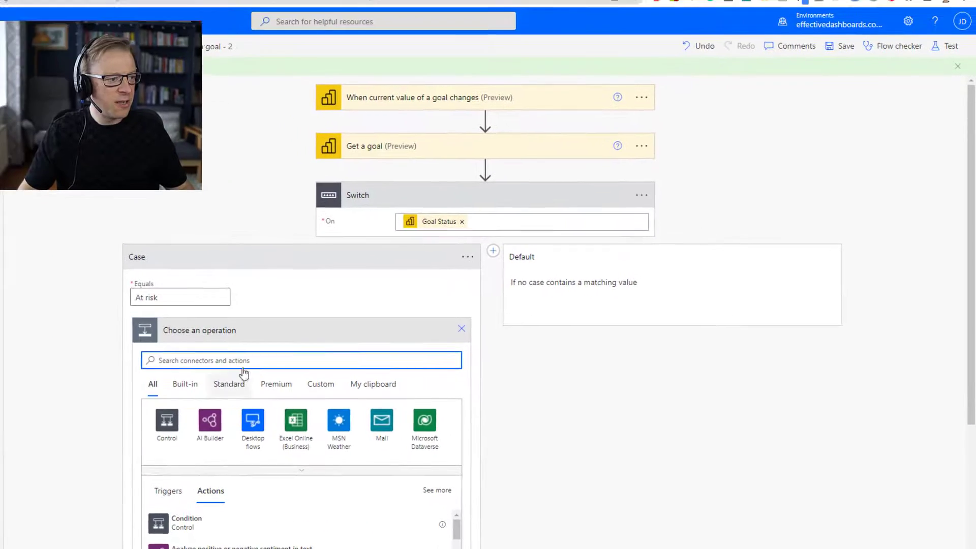
pyautogui.write('teams')
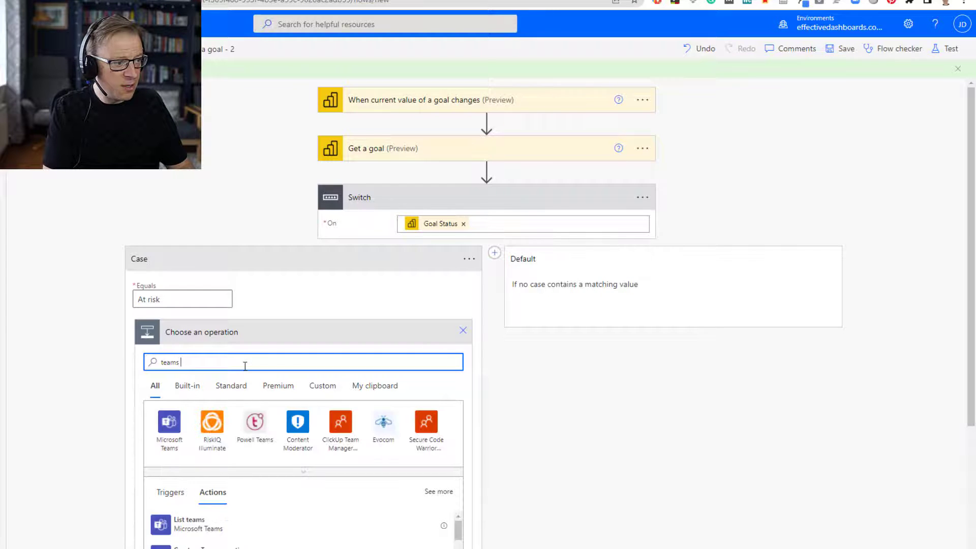
pyautogui.scroll(-3, 579, 437)
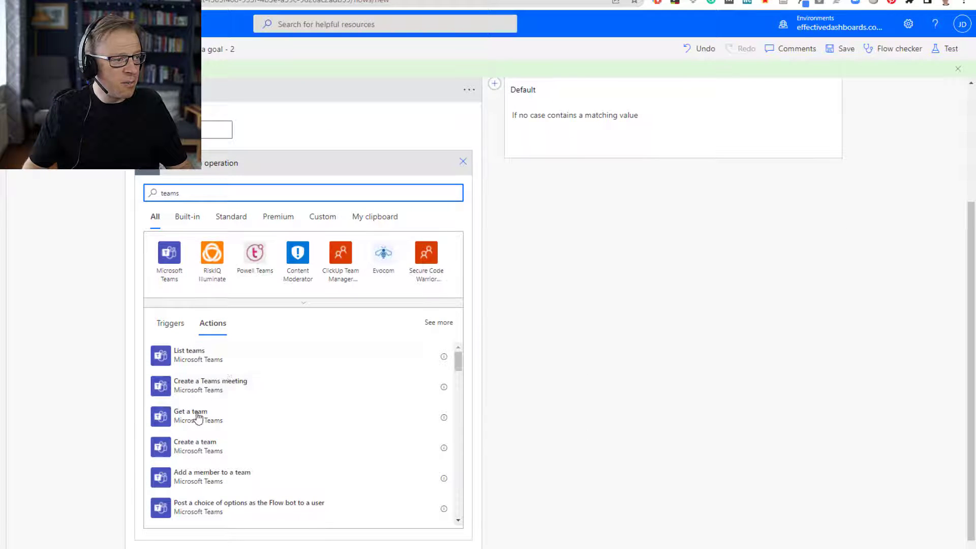
pyautogui.scroll(-2, 219, 478)
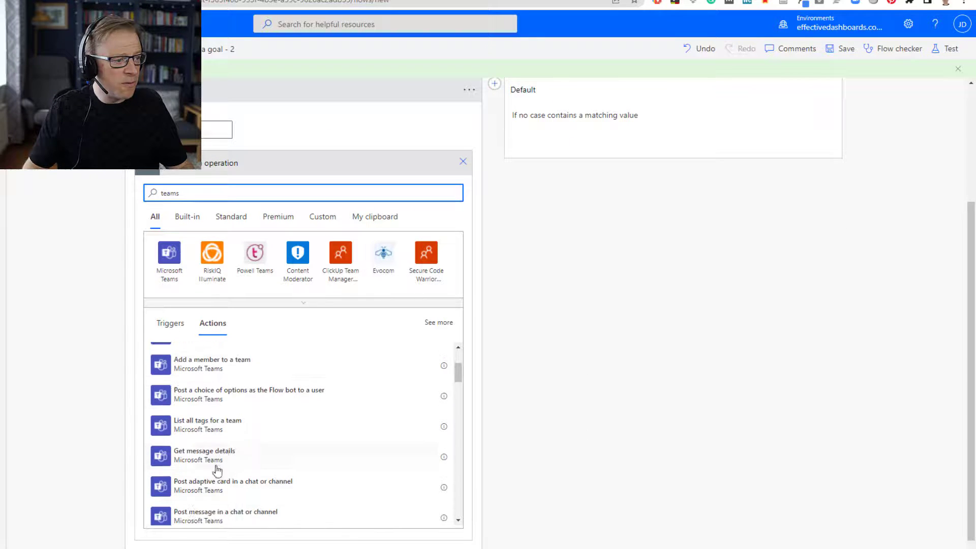
pyautogui.scroll(-2, 218, 438)
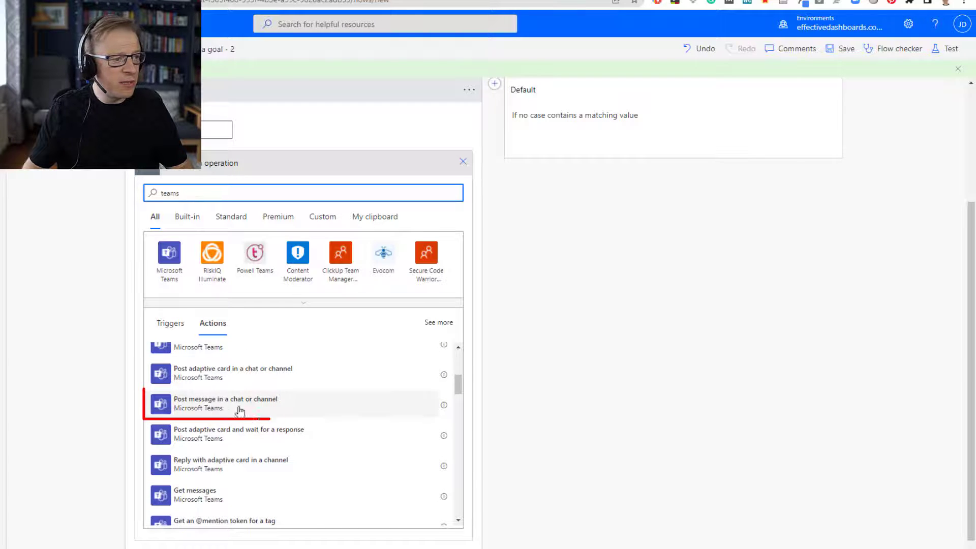
pyautogui.click(217, 406)
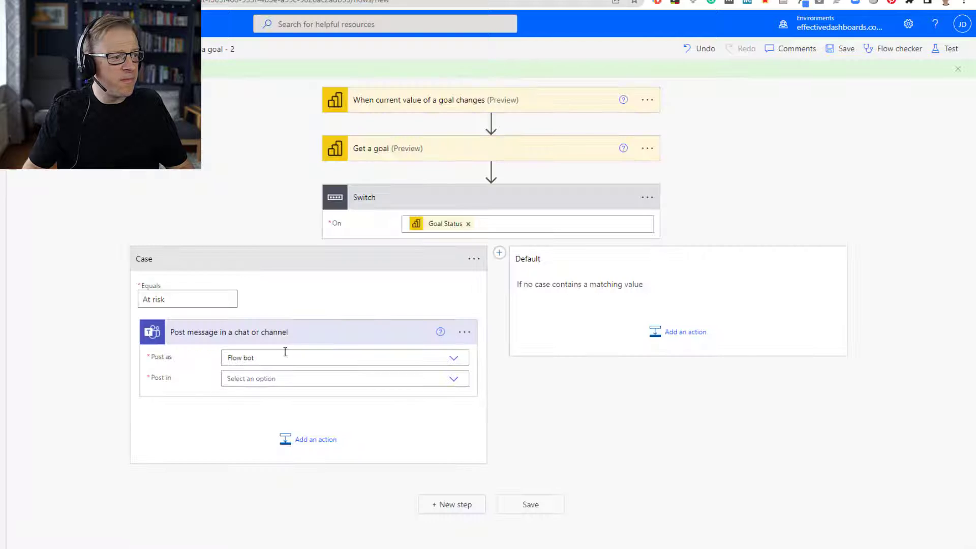
# Step: Configure the Teams message to post as User in a Channel, with team Work and channel Goal Tracking
pyautogui.click(453, 362)
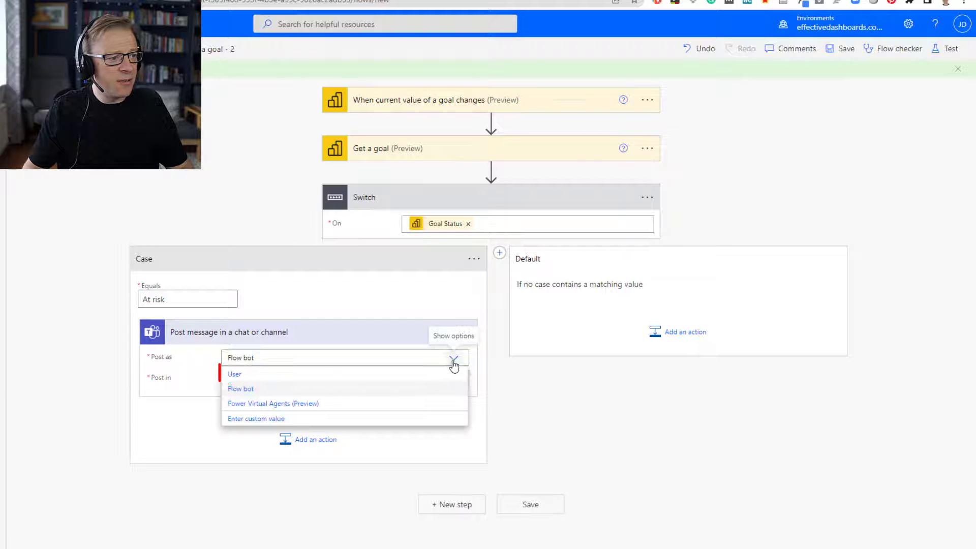
pyautogui.click(237, 377)
pyautogui.click(239, 378)
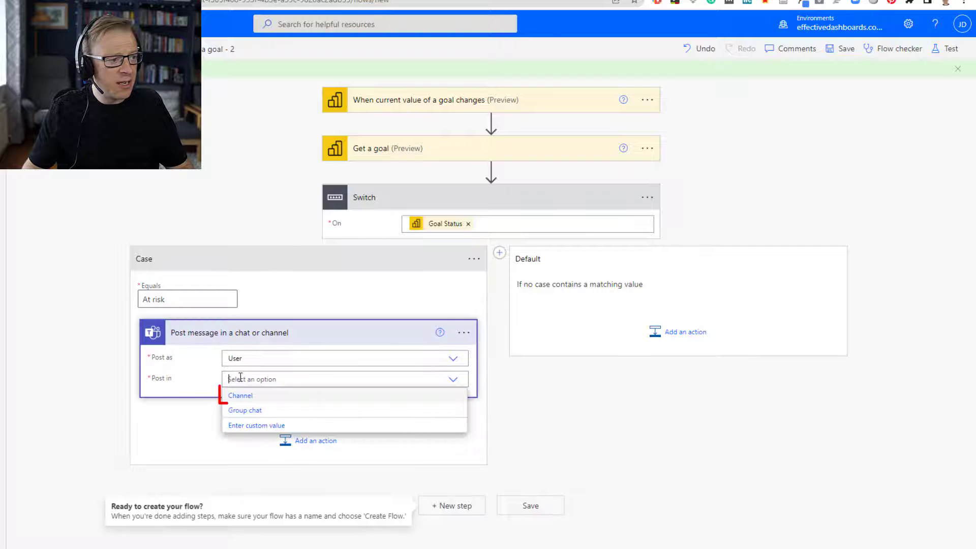
pyautogui.click(241, 396)
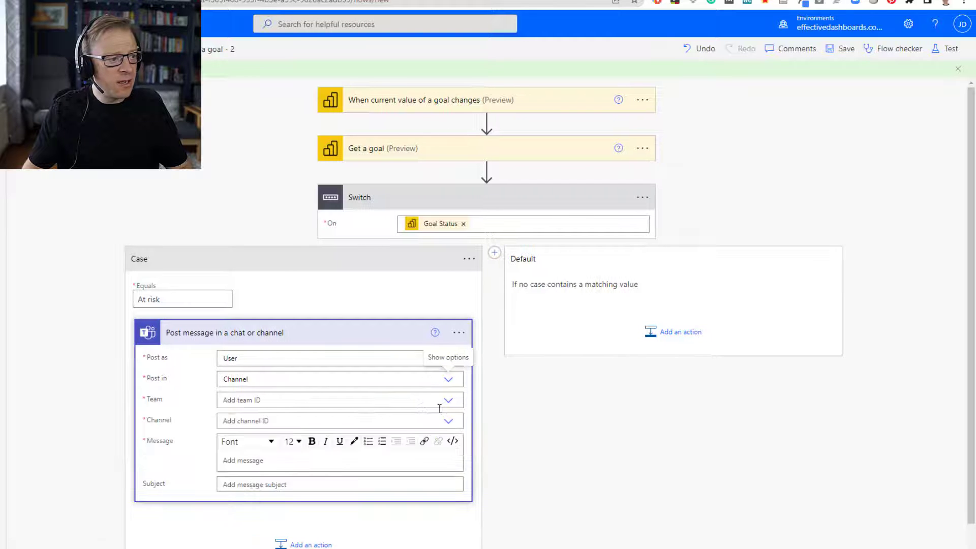
pyautogui.click(447, 401)
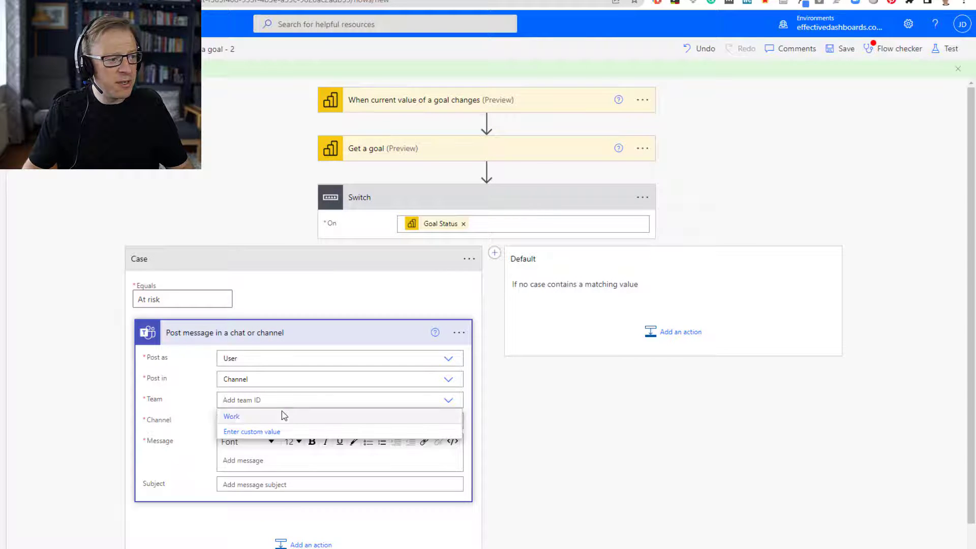
pyautogui.click(231, 417)
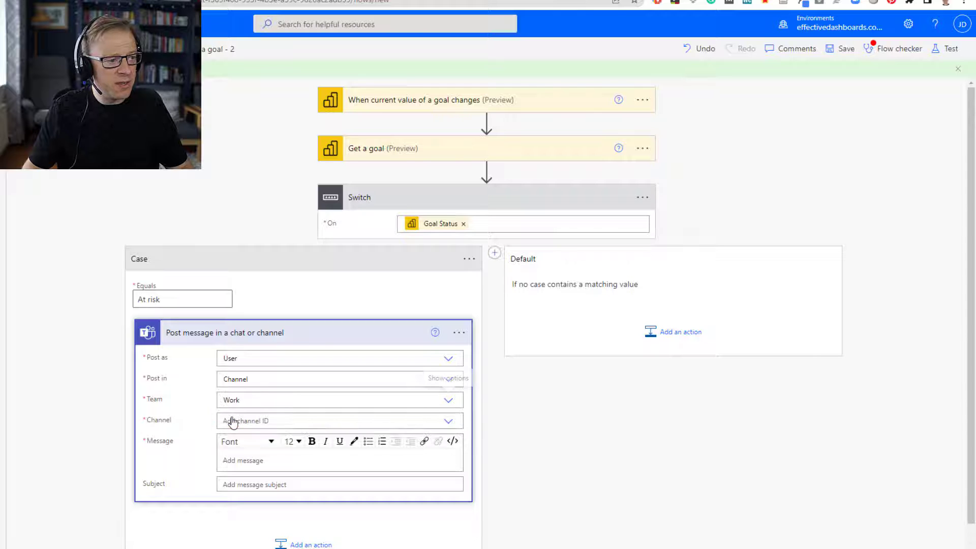
pyautogui.click(447, 421)
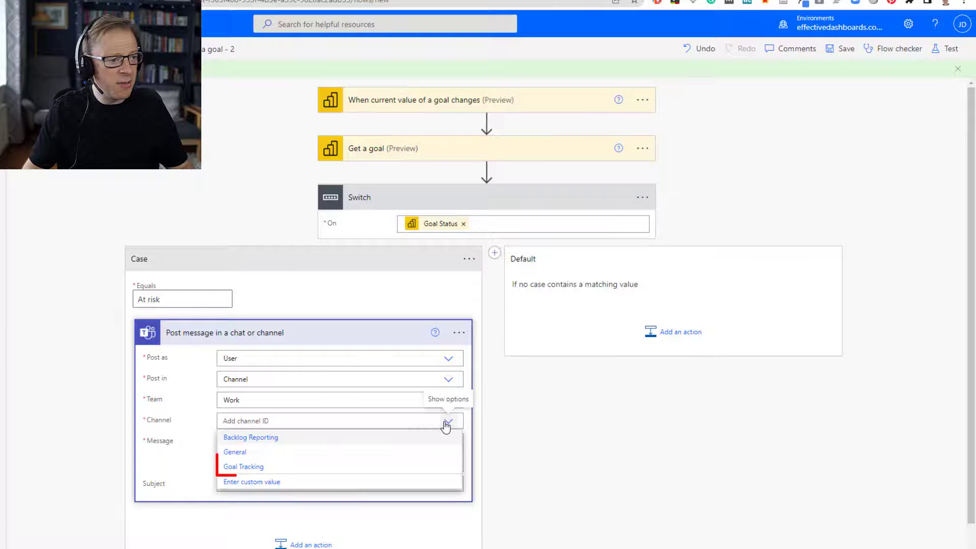
pyautogui.click(248, 467)
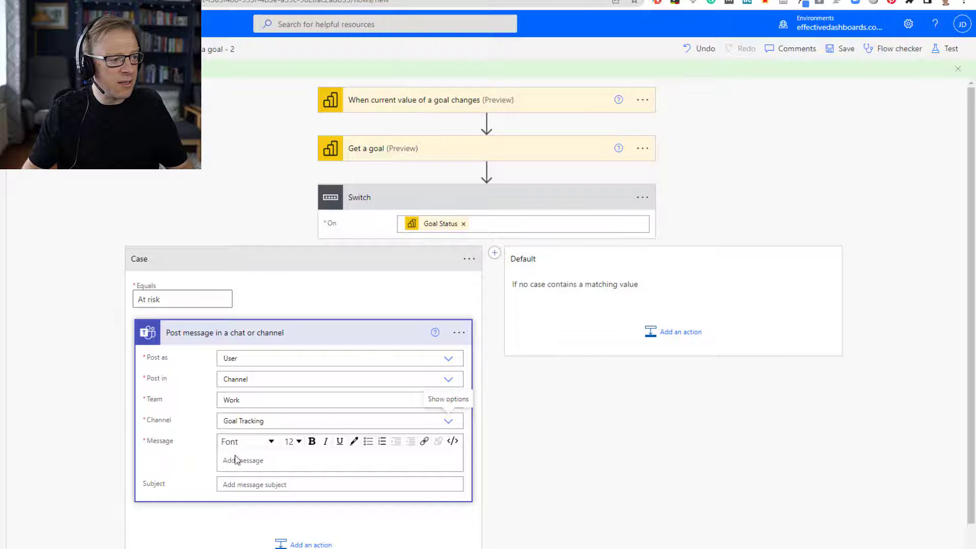
# Step: Search the dynamic content for "goal" and insert Goal Name at the start of the Teams message
pyautogui.click(249, 460)
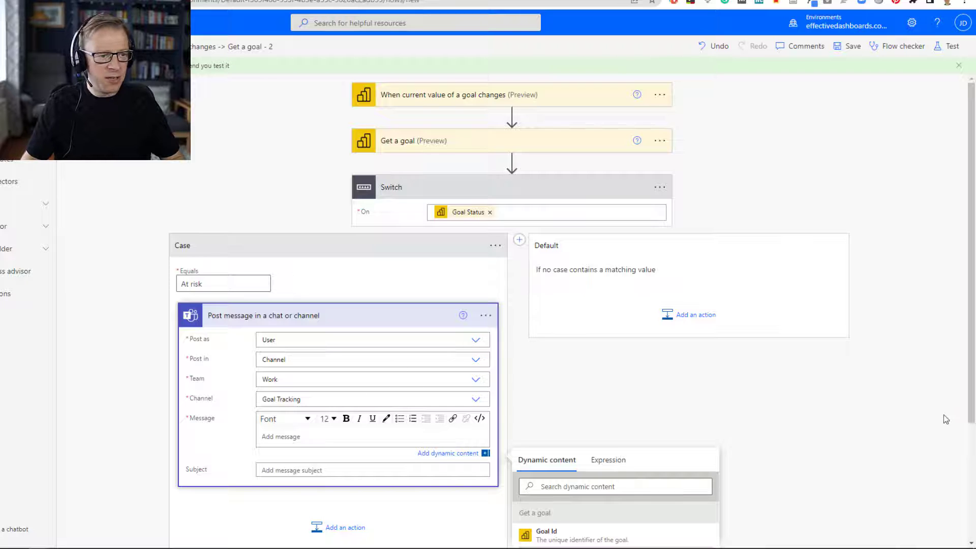
pyautogui.scroll(-3, 939, 414)
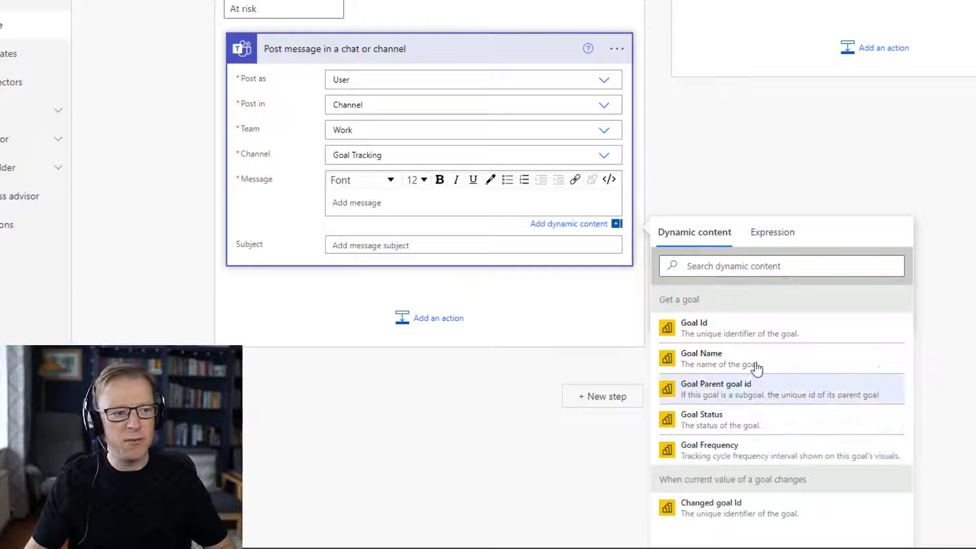
pyautogui.click(757, 267)
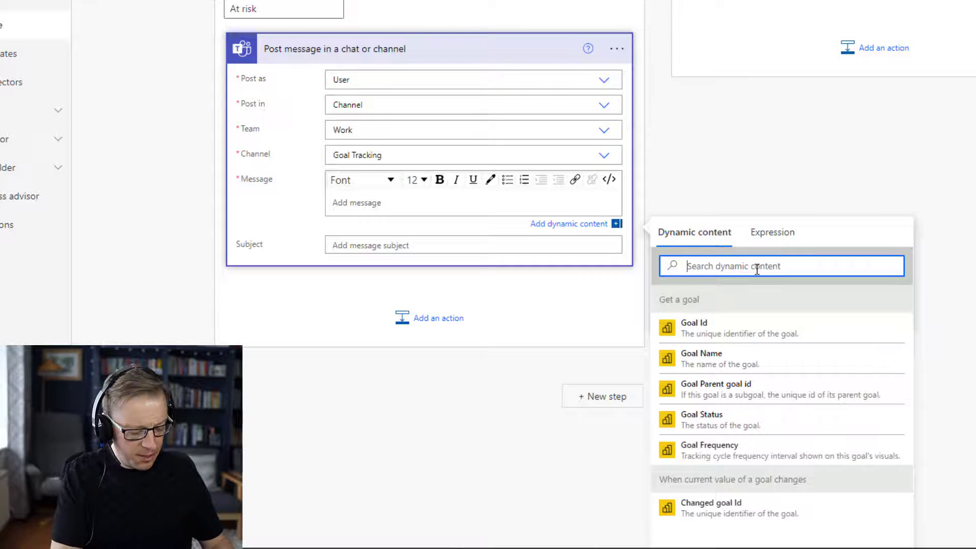
pyautogui.write('goal')
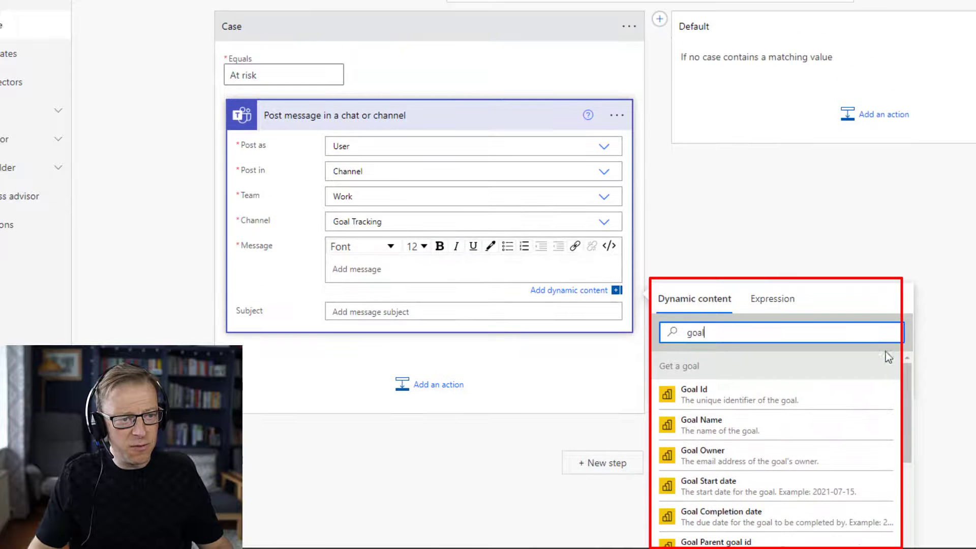
pyautogui.scroll(-6, 903, 349)
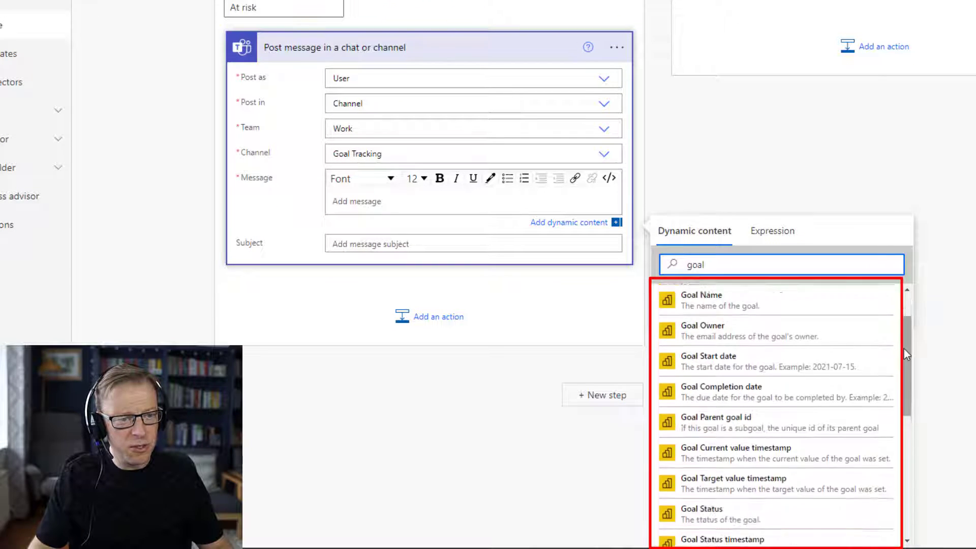
pyautogui.scroll(6, 904, 348)
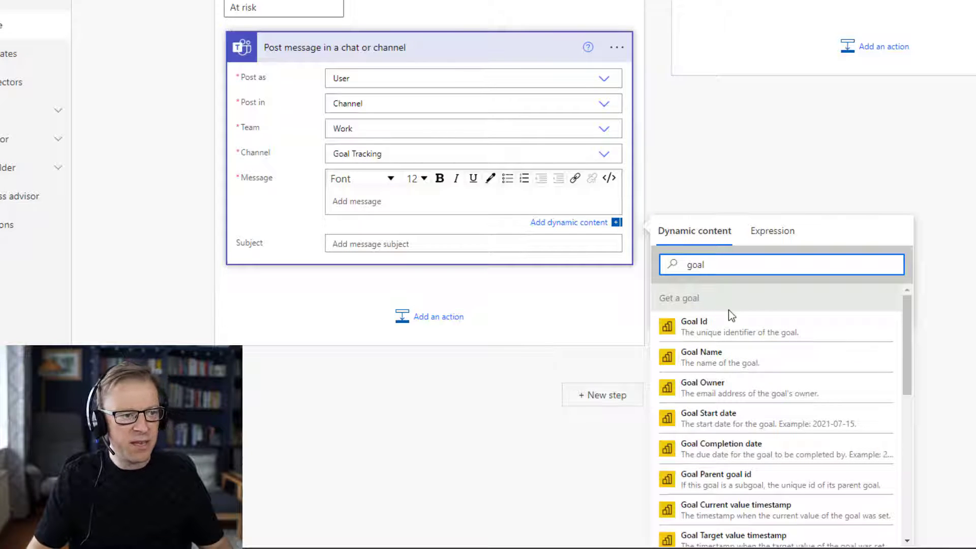
pyautogui.click(724, 359)
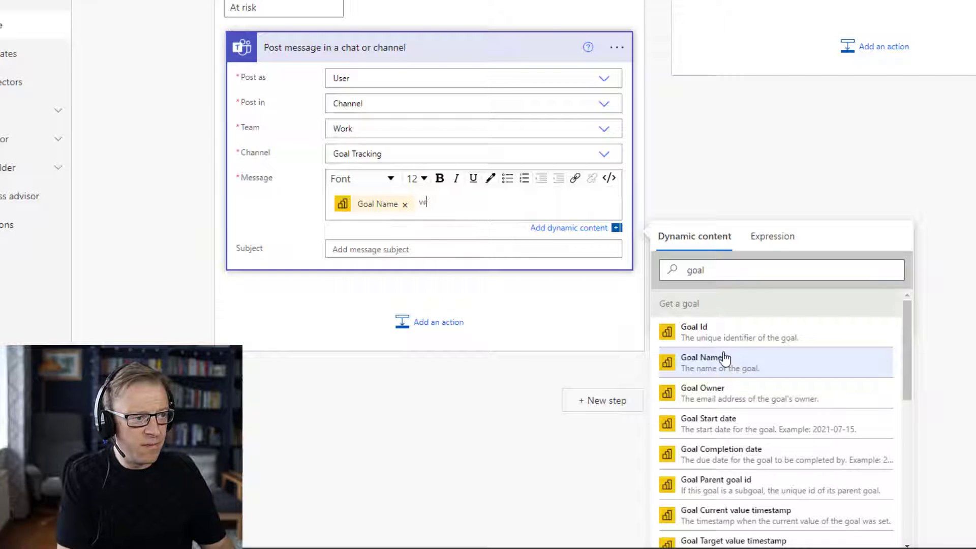
# Step: Continue the message after Goal Name with the text "status is" followed by the Goal Status dynamic value
pyautogui.write('ot')
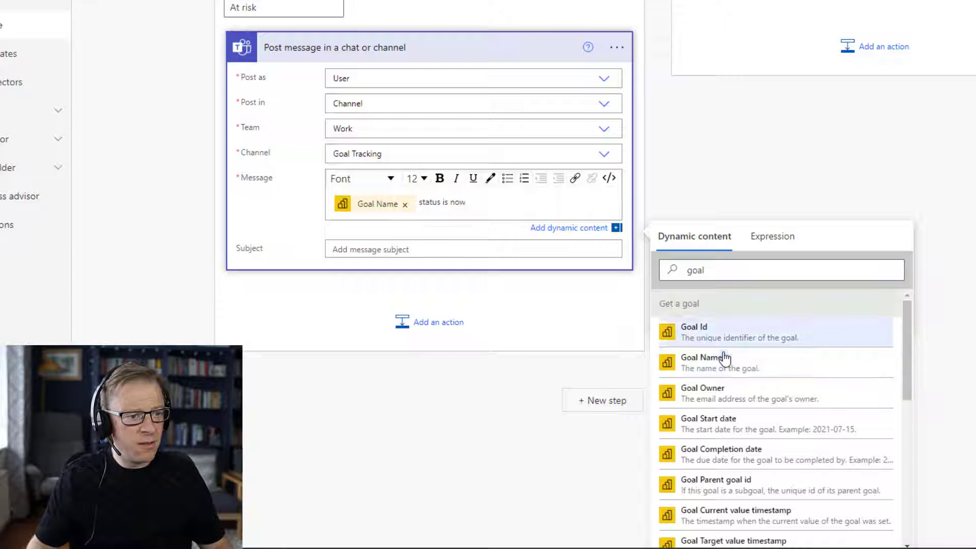
pyautogui.press('BackSpace')
pyautogui.press('BackSpace')
pyautogui.press('BackSpace')
pyautogui.press('BackSpace')
pyautogui.press('BackSpace')
pyautogui.press('BackSpace')
pyautogui.press('BackSpace')
pyautogui.write('is')
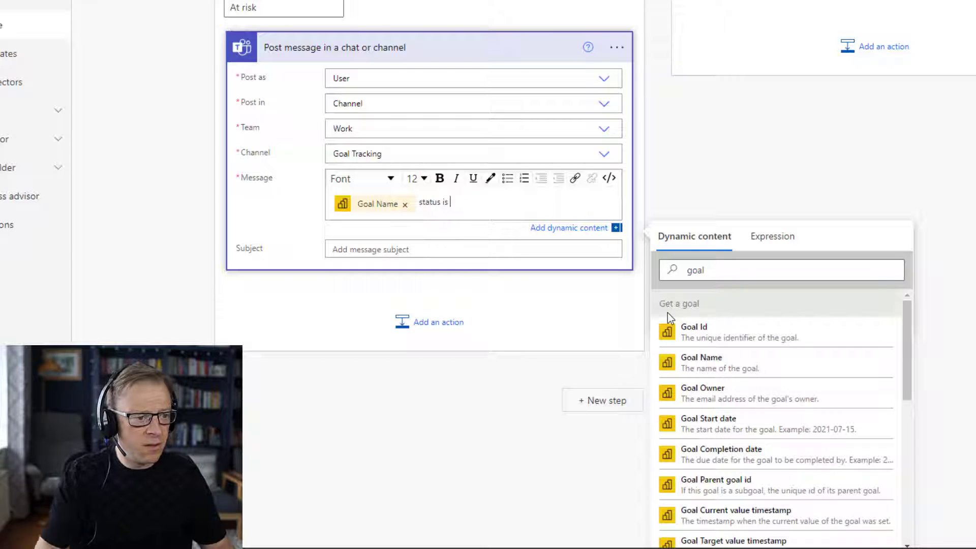
pyautogui.scroll(-1, 813, 387)
pyautogui.scroll(-2, 815, 386)
pyautogui.click(737, 440)
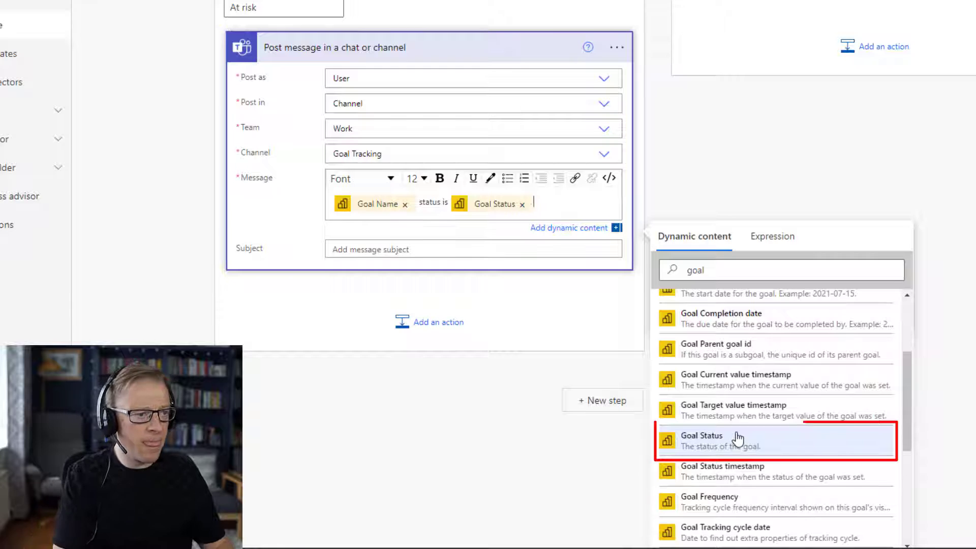
# Step: Append ". The current value is" and the Changed goal New current value dynamic value to the message
pyautogui.write('. The currnt value is')
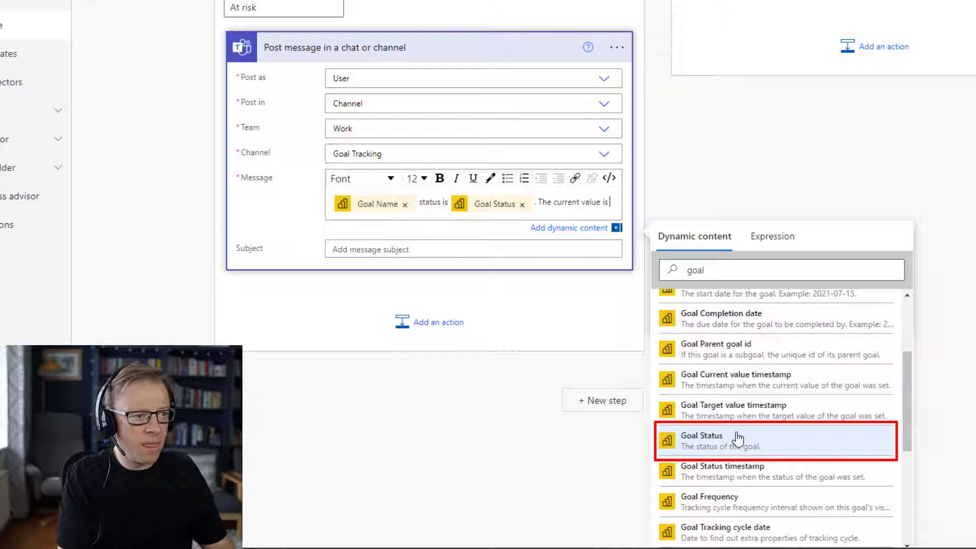
pyautogui.scroll(-4, 752, 431)
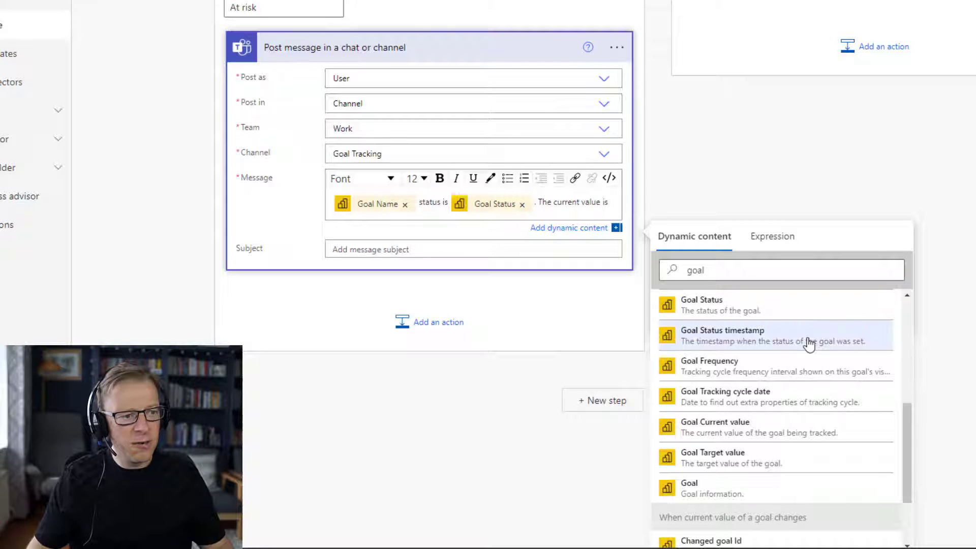
pyautogui.scroll(-2, 809, 344)
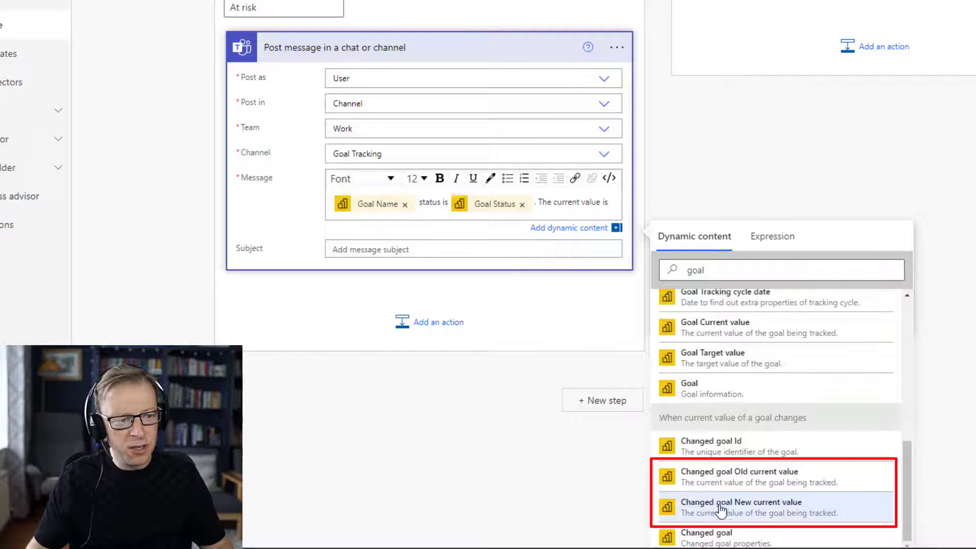
pyautogui.click(752, 507)
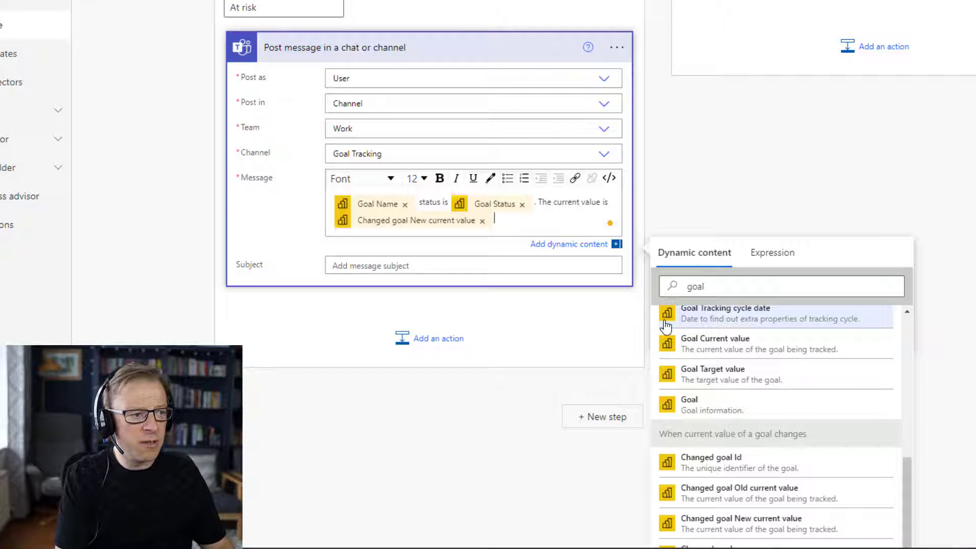
# Step: Complete the message with ". This has changed from", the Changed goal Old current value and ". Please investigate.", and collapse the Teams action
pyautogui.write('. thi')
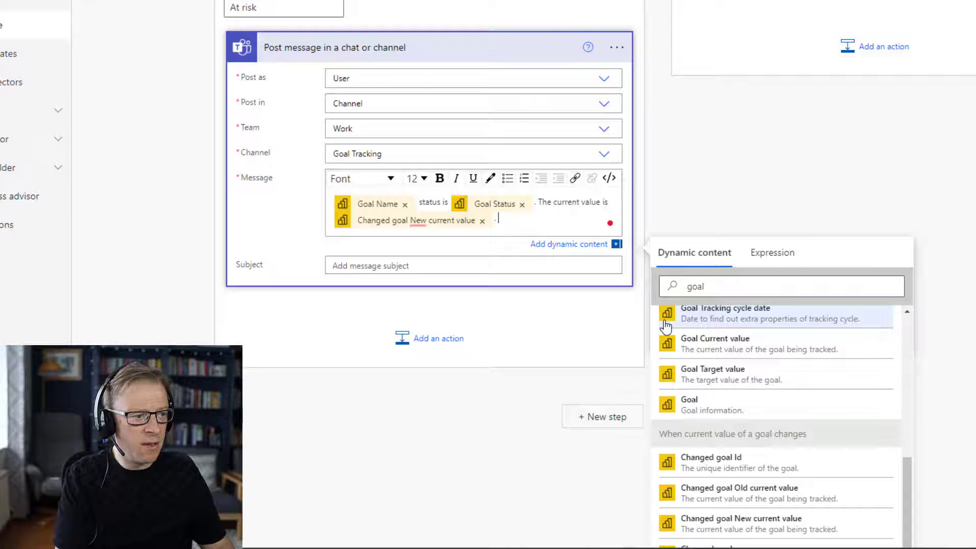
pyautogui.write('This has c')
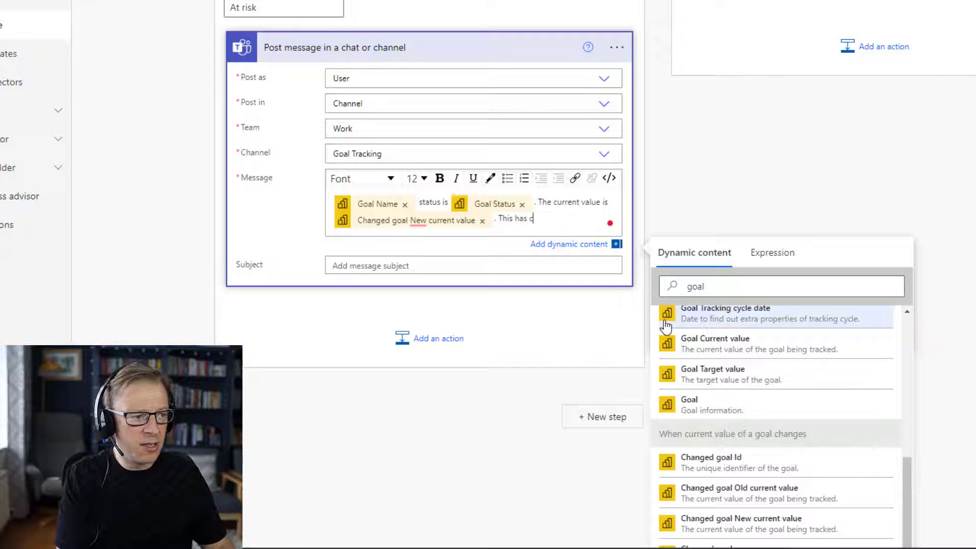
pyautogui.write('hanged from')
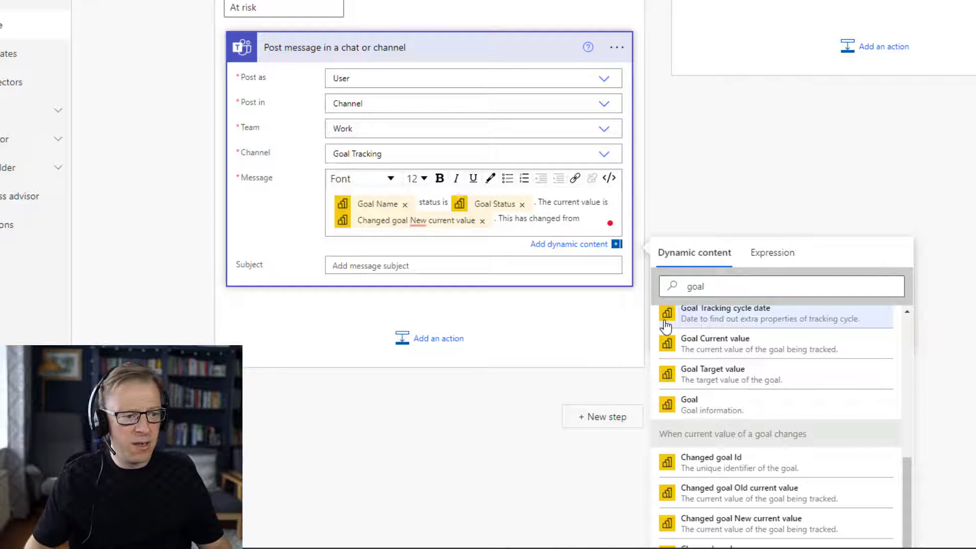
pyautogui.click(810, 495)
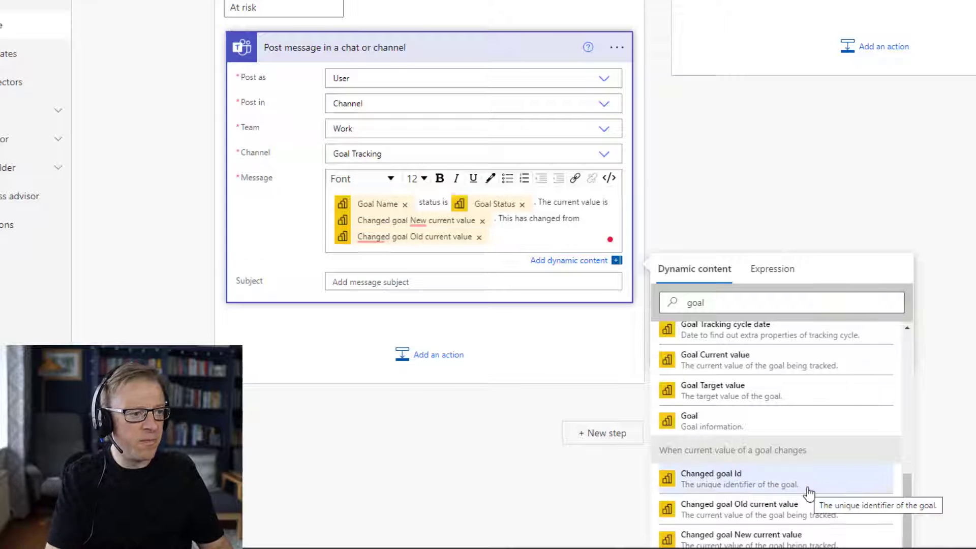
pyautogui.write('. Please invest')
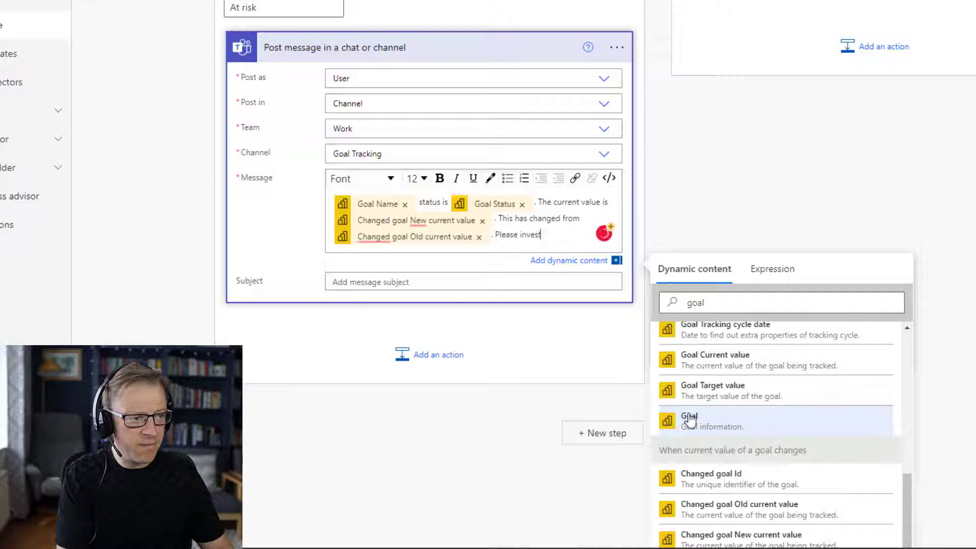
pyautogui.write('igation')
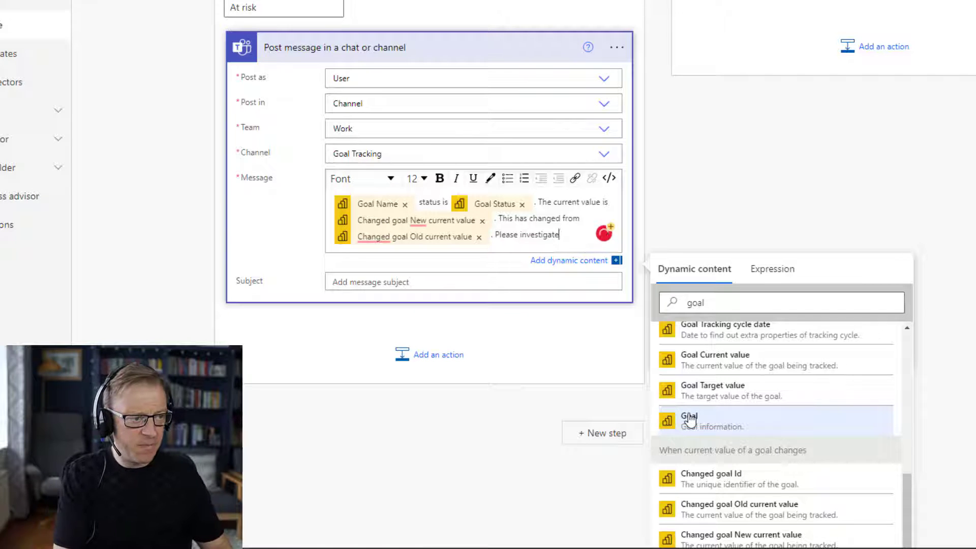
pyautogui.write('.')
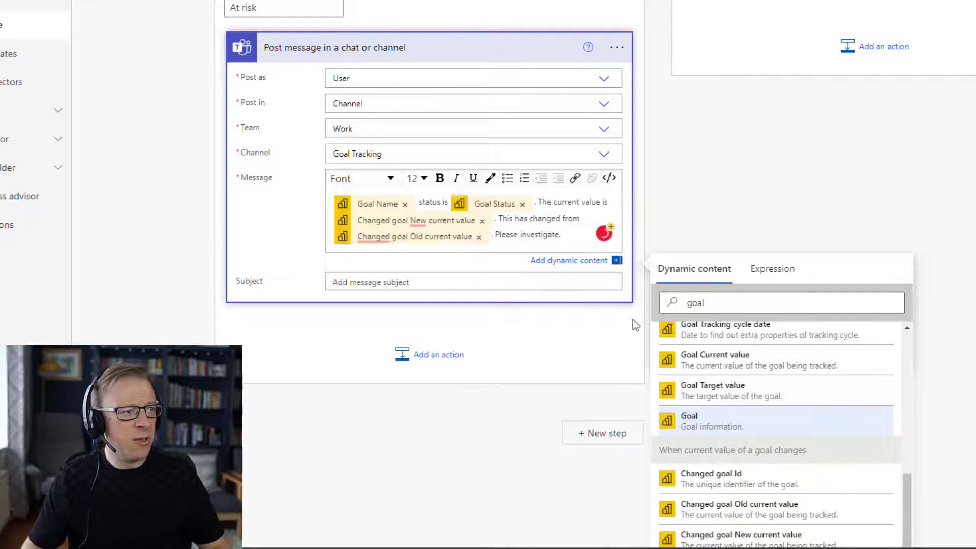
pyautogui.click(497, 46)
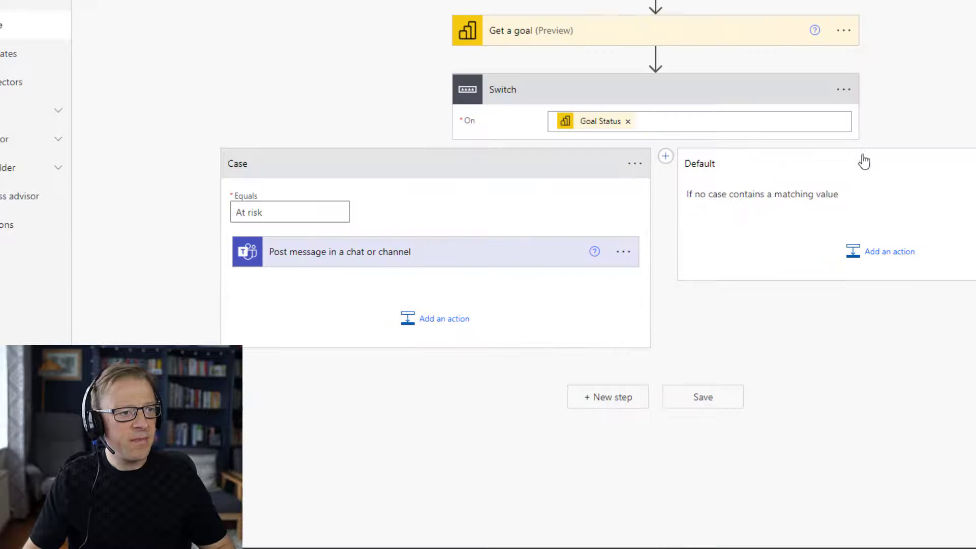
# Step: Add a second case to the Switch and set it to equal "Overdue"
pyautogui.click(878, 252)
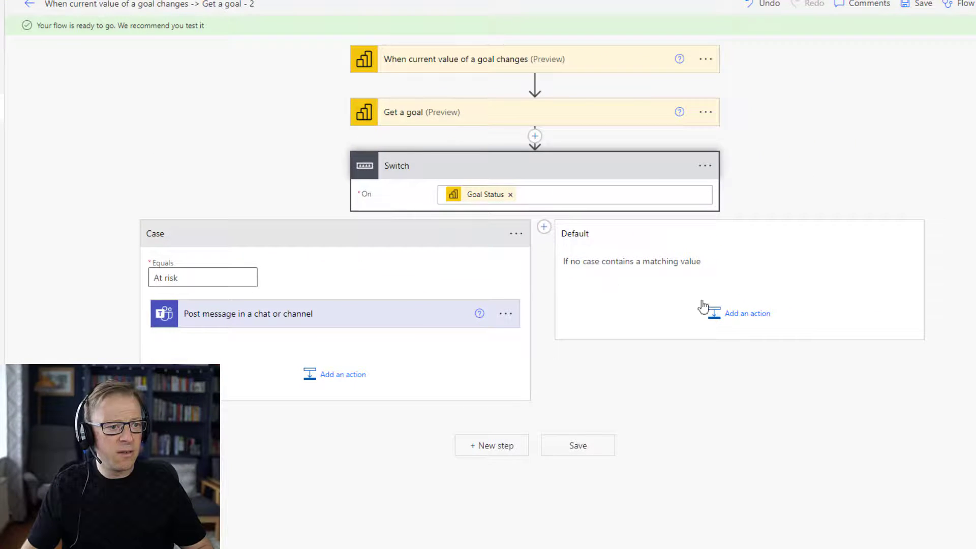
pyautogui.click(544, 228)
pyautogui.click(473, 281)
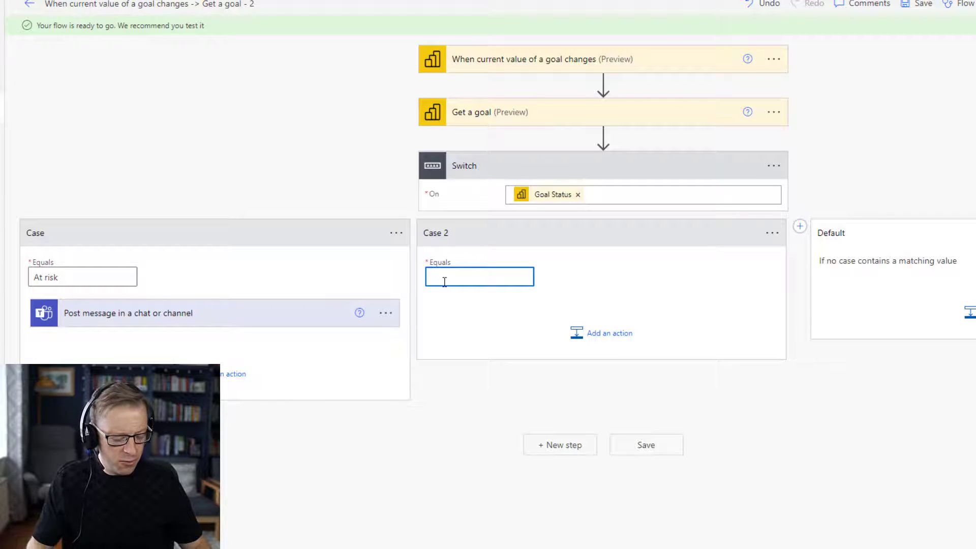
pyautogui.write('Overdue')
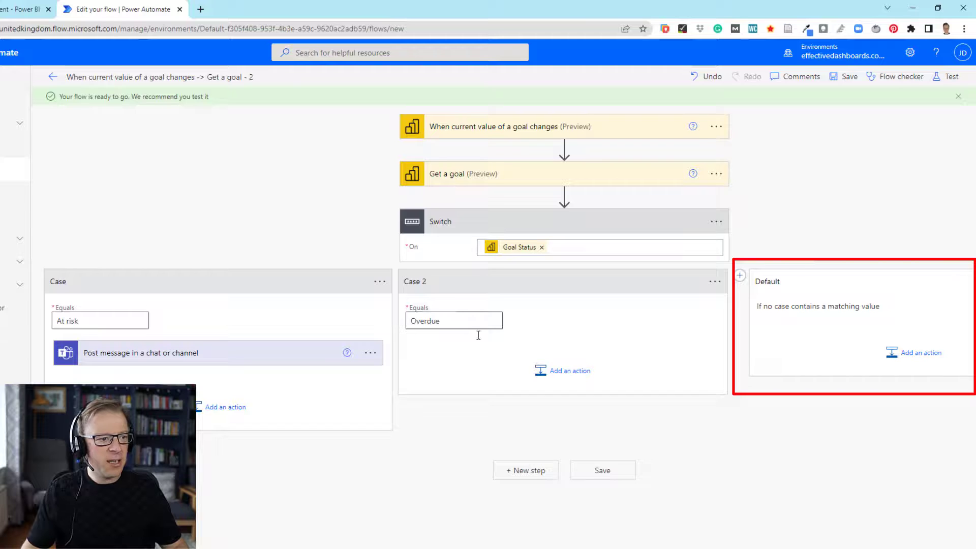
# Step: Add the Office 365 Outlook "Send an email (V2)" action to the Overdue case
pyautogui.click(570, 371)
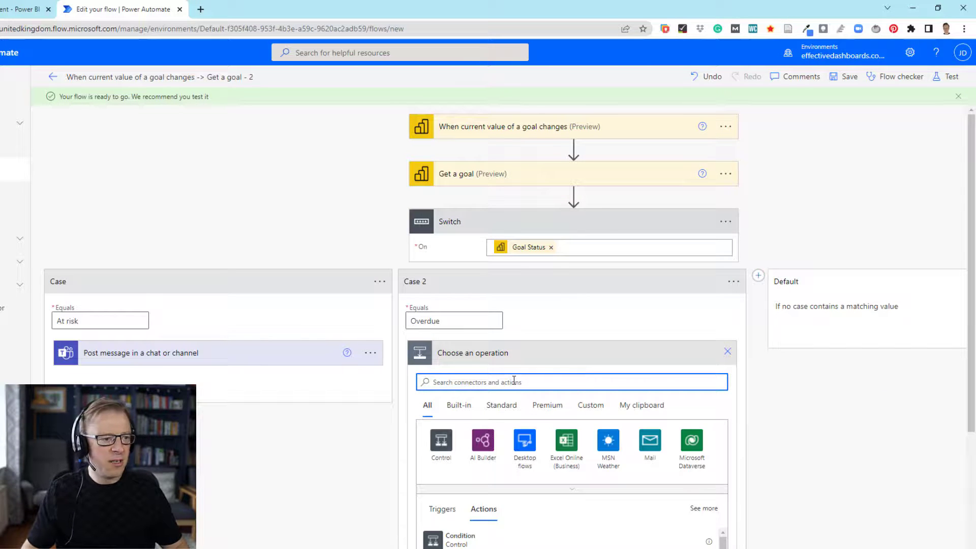
pyautogui.write('send ')
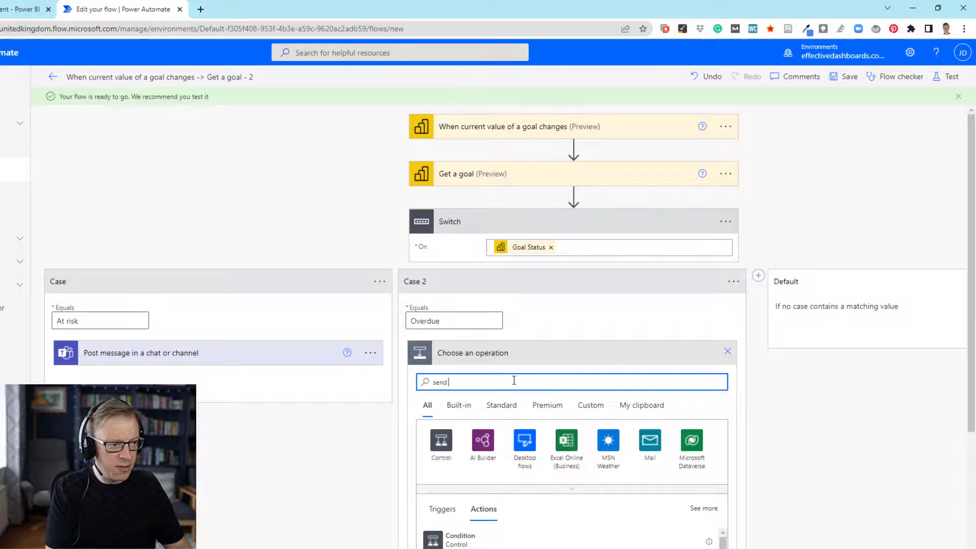
pyautogui.write('email')
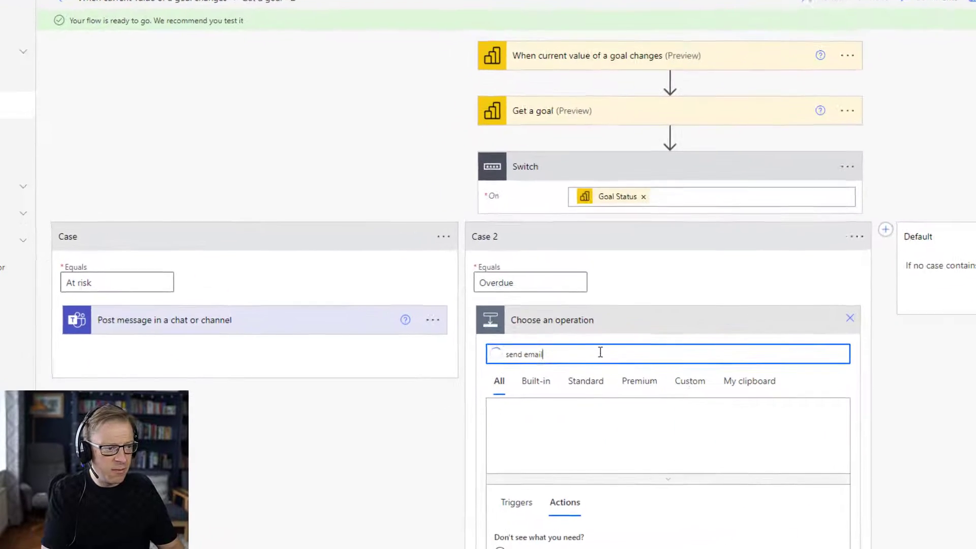
pyautogui.scroll(-4, 640, 365)
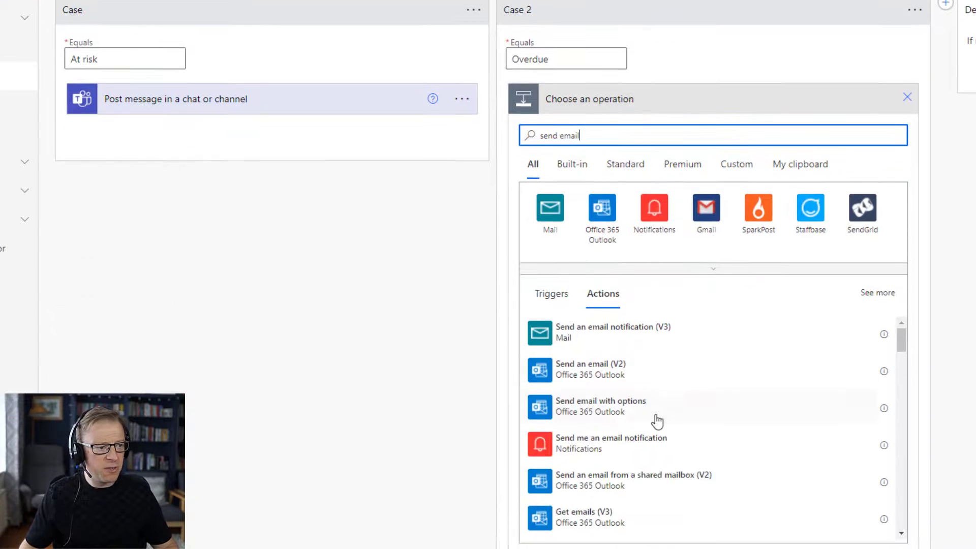
pyautogui.click(601, 377)
# Step: Set the email's recipient to the Goal Owner dynamic value from Get a goal
pyautogui.click(643, 312)
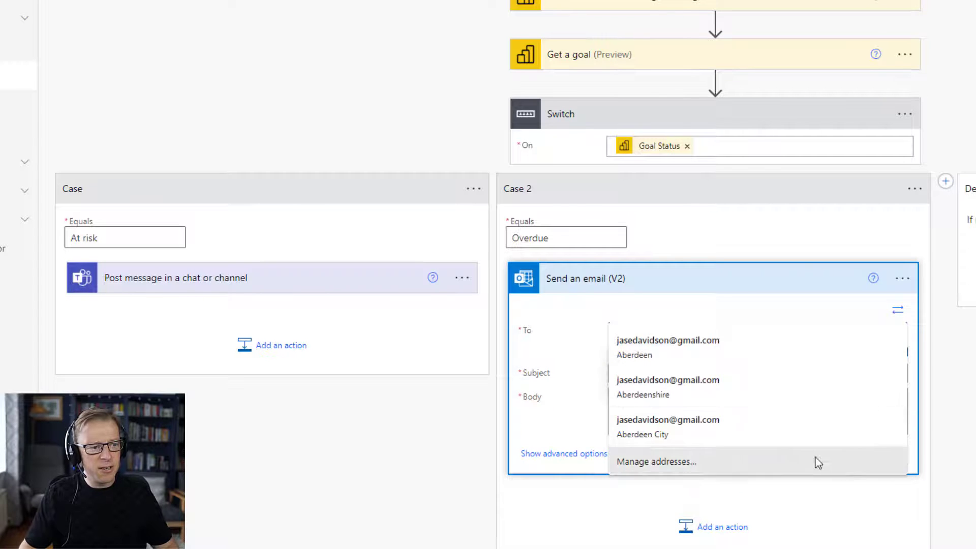
pyautogui.press('Escape')
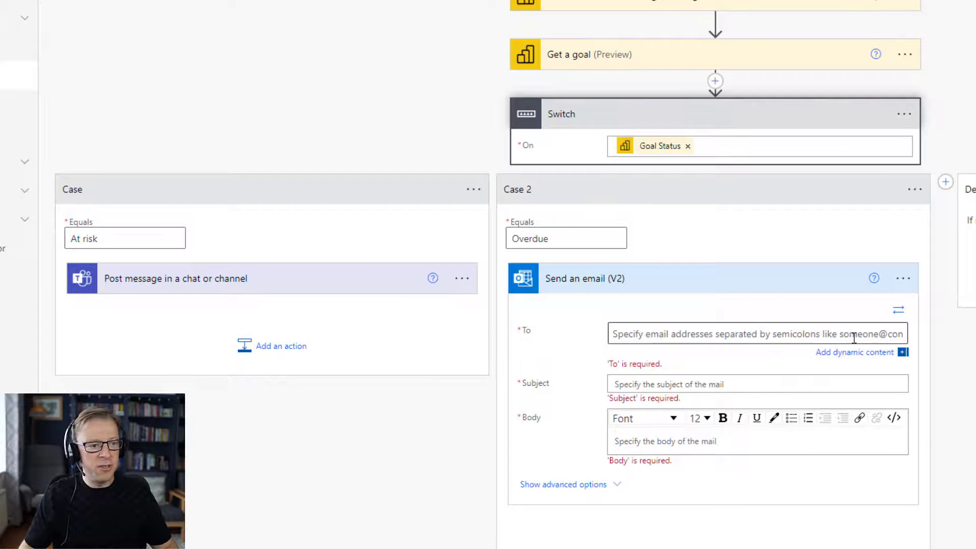
pyautogui.click(845, 352)
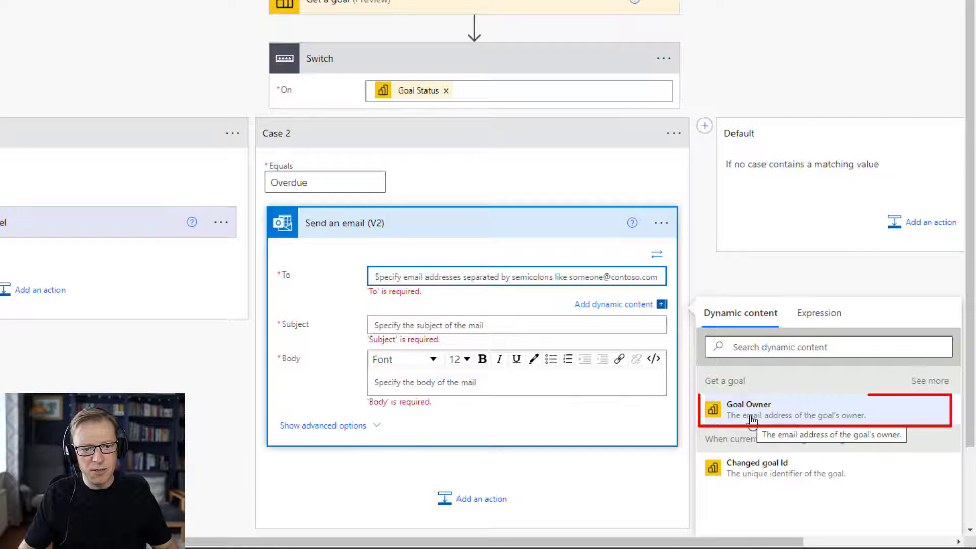
pyautogui.click(751, 417)
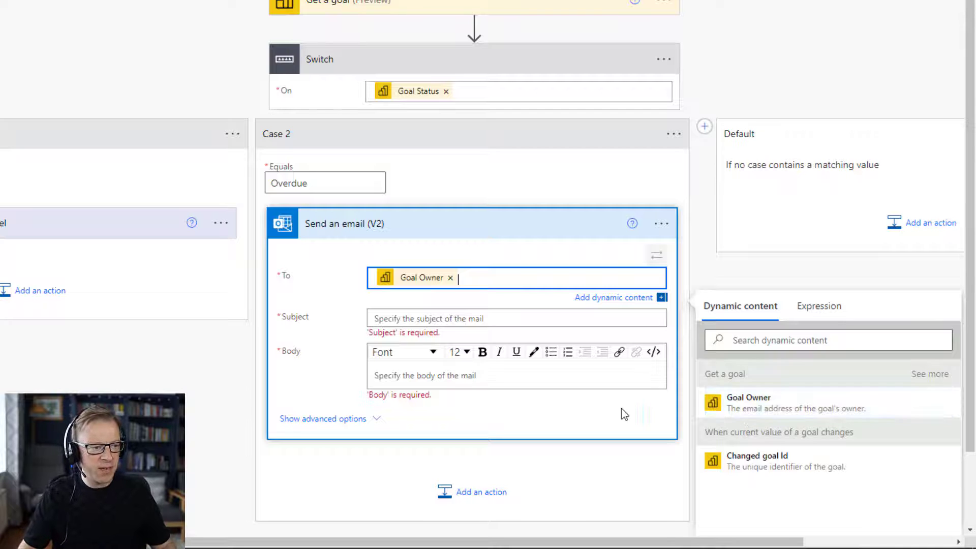
# Step: Compose the email subject from the Goal Name dynamic value, the text "has a status of" and the Goal Status dynamic value
pyautogui.click(479, 319)
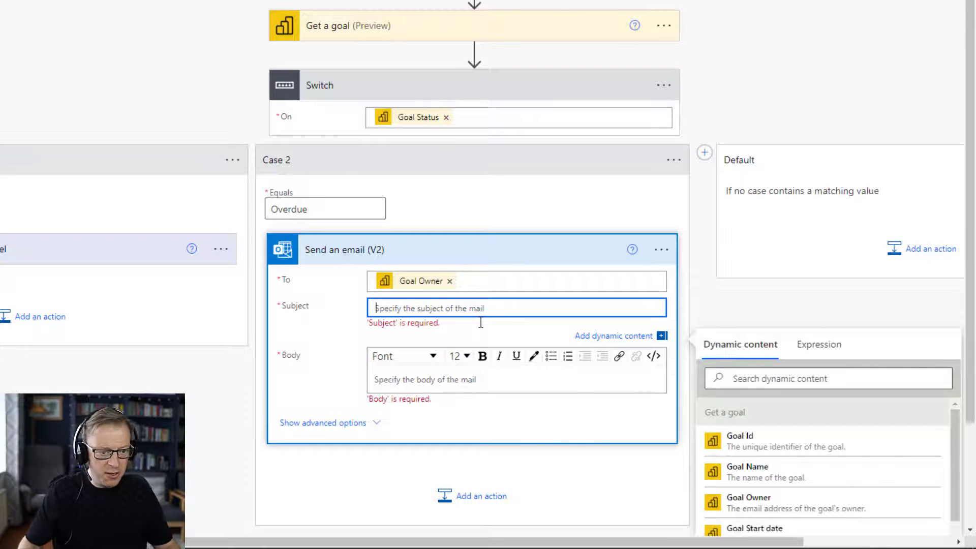
pyautogui.click(766, 470)
pyautogui.write('has a status of')
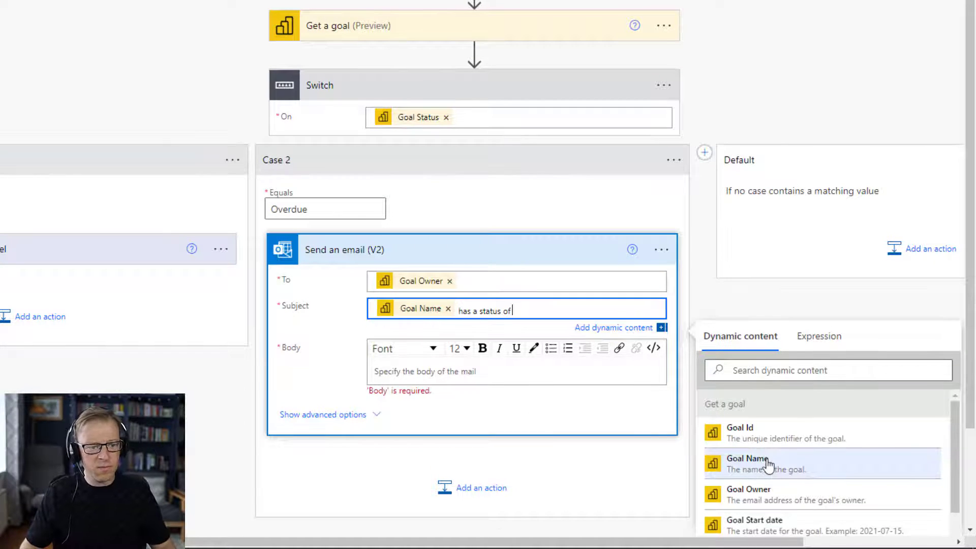
pyautogui.scroll(-3, 807, 450)
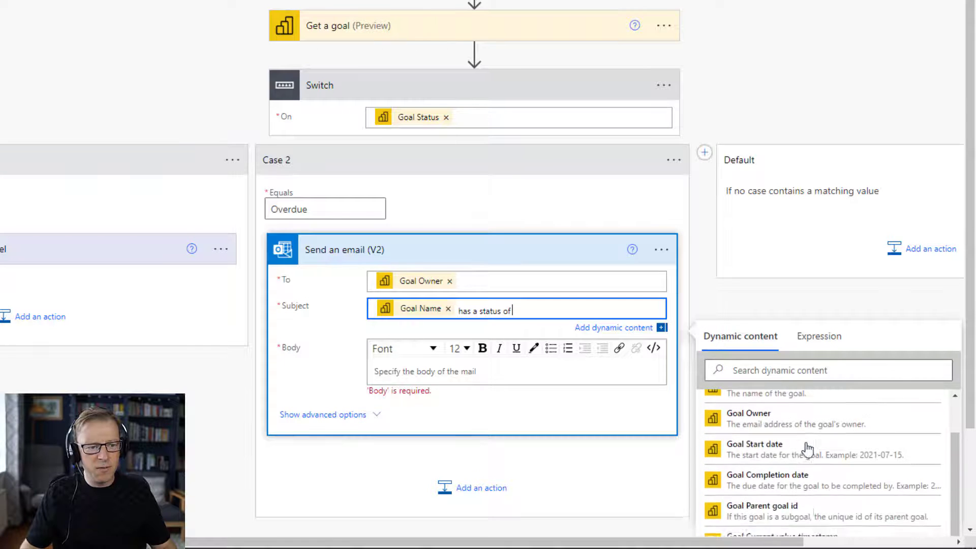
pyautogui.click(781, 368)
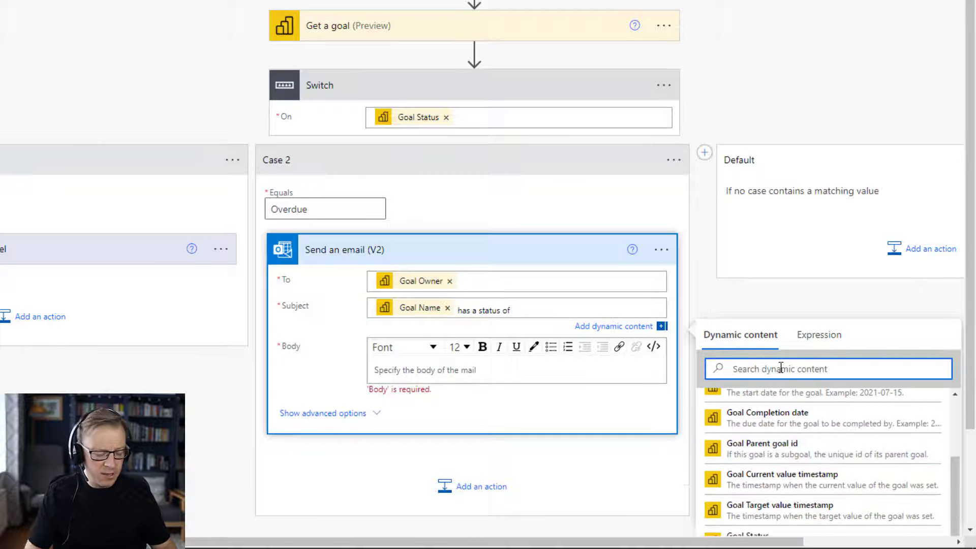
pyautogui.write('status')
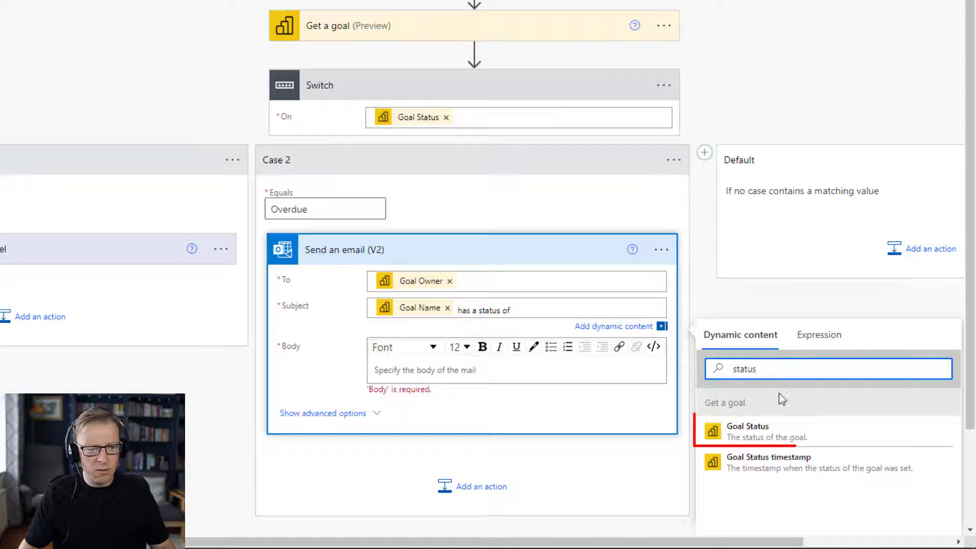
pyautogui.click(760, 432)
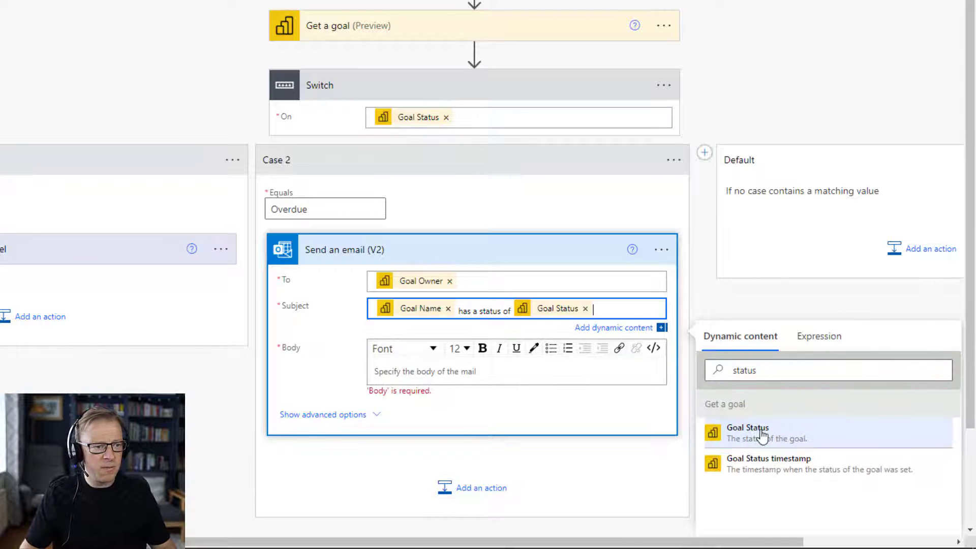
# Step: Write the email body stating the goal's name, status, current and old values, requesting a backlog reduction plan check-in, signed "Goal Monitoring Team"
pyautogui.click(425, 371)
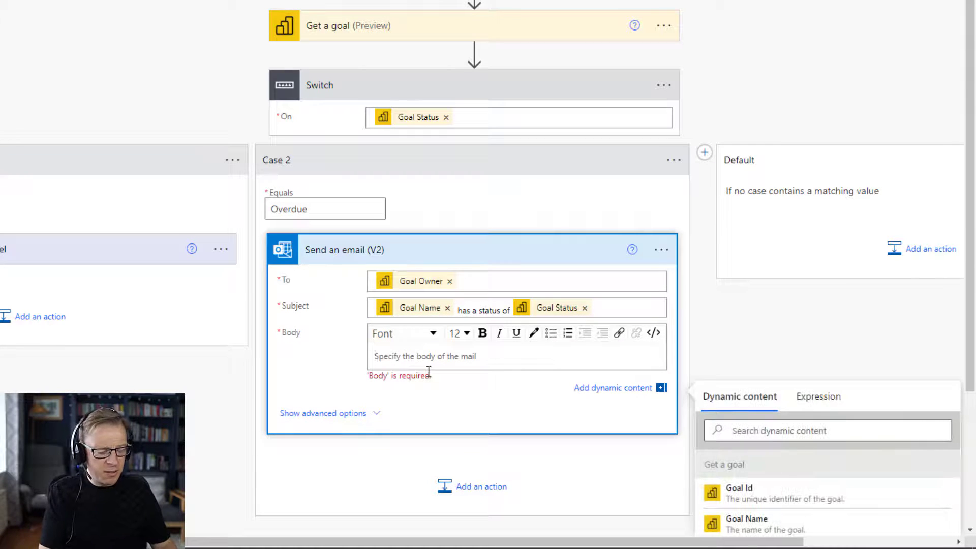
pyautogui.write('Hi,')
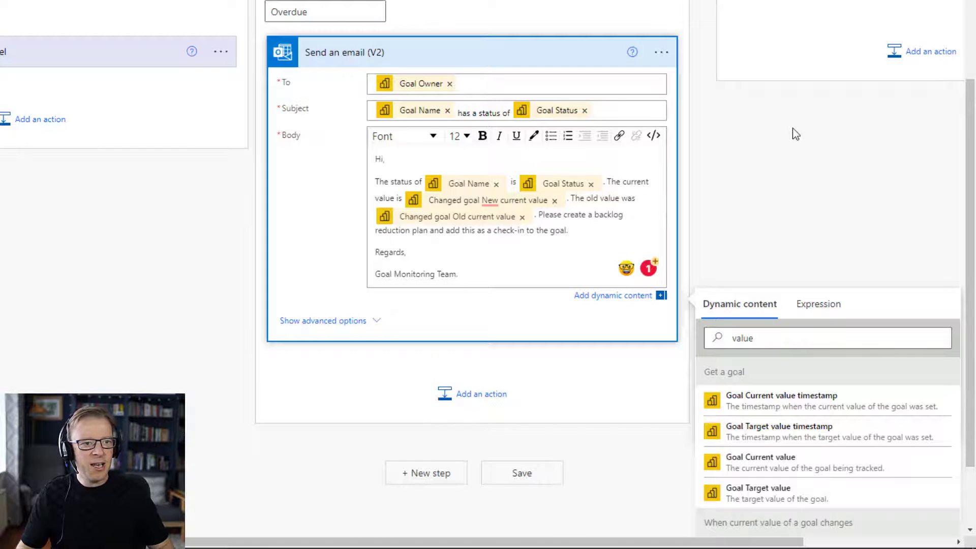
# Step: Save the flow and start a manual test of it
pyautogui.scroll(4, 792, 127)
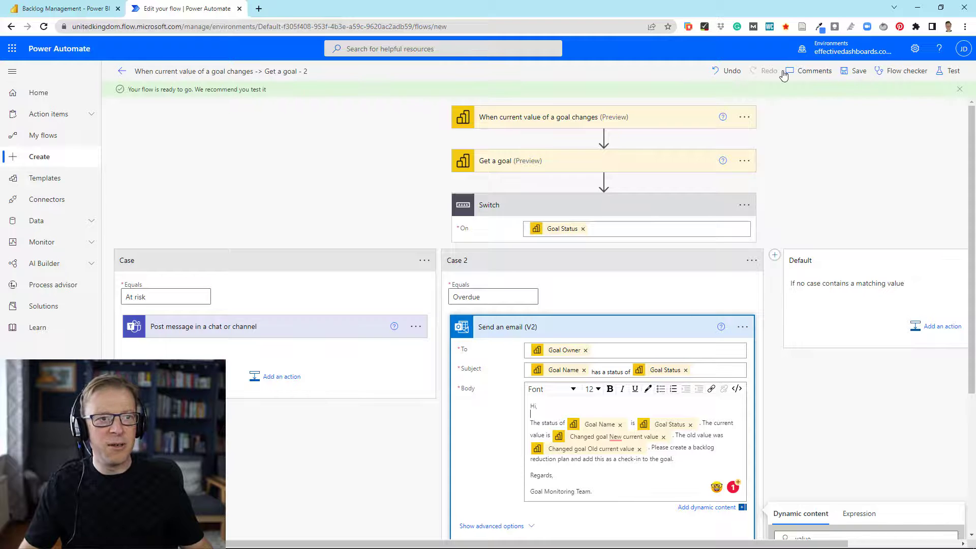
pyautogui.click(855, 74)
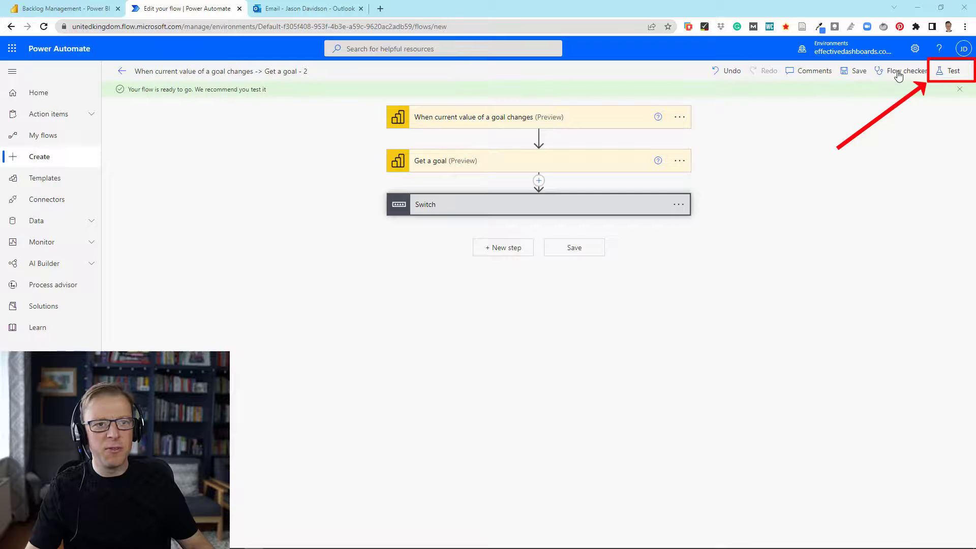
pyautogui.click(948, 74)
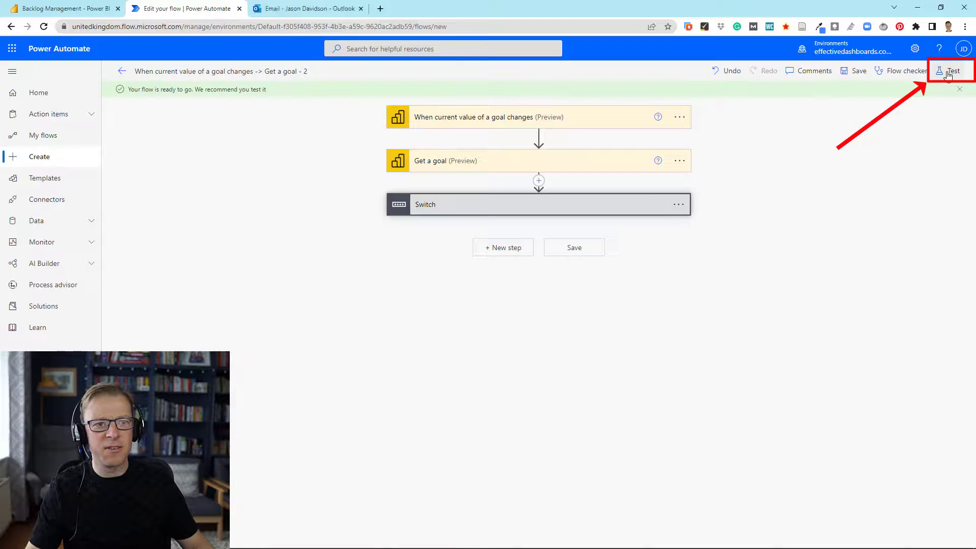
pyautogui.click(816, 95)
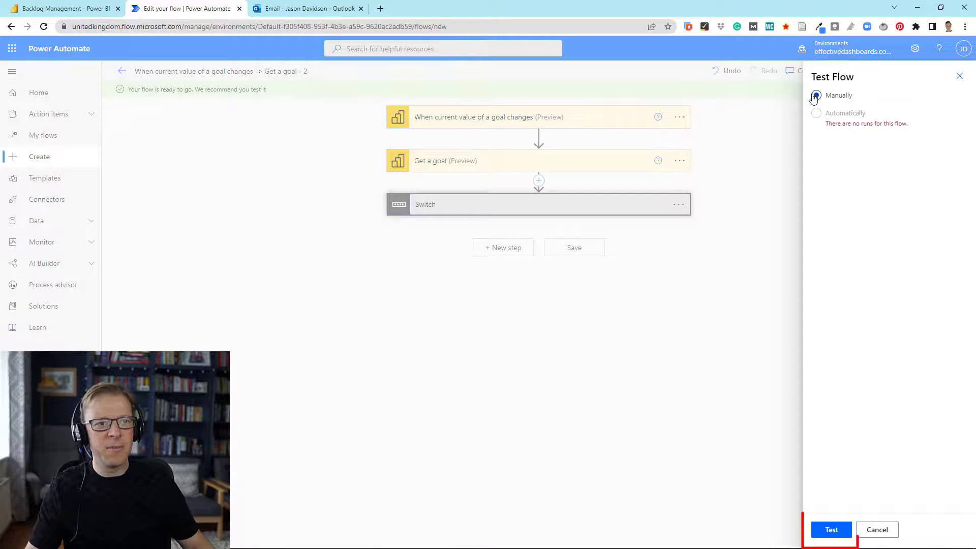
pyautogui.click(832, 530)
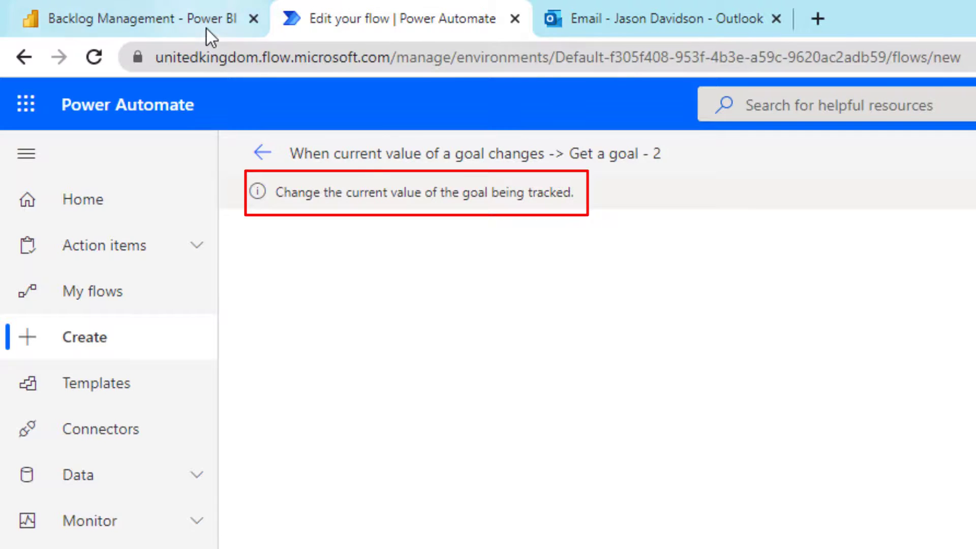
# Step: Switch to the Backlog Management scorecard in Power BI, set the Critical Backlog goal's current value to 9 and save it
pyautogui.click(193, 18)
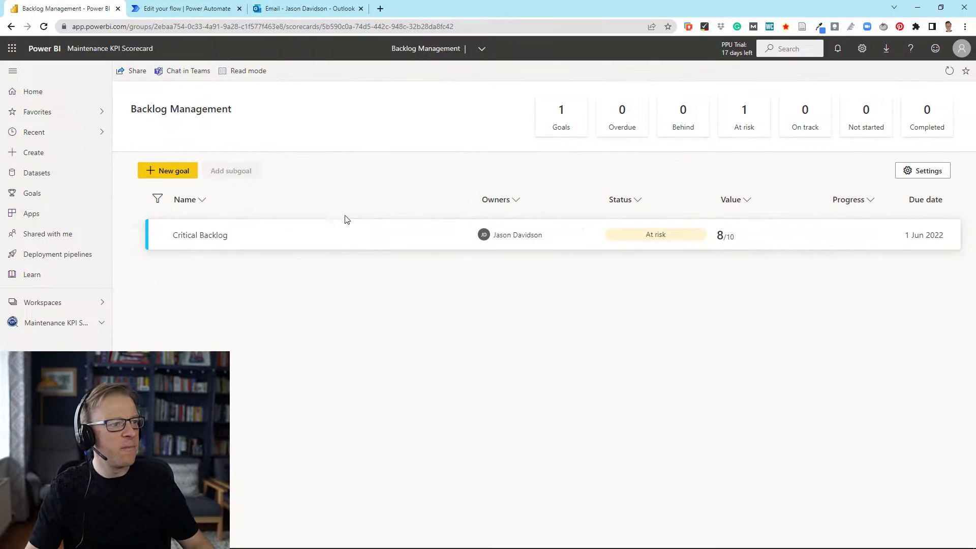
pyautogui.moveTo(392, 231)
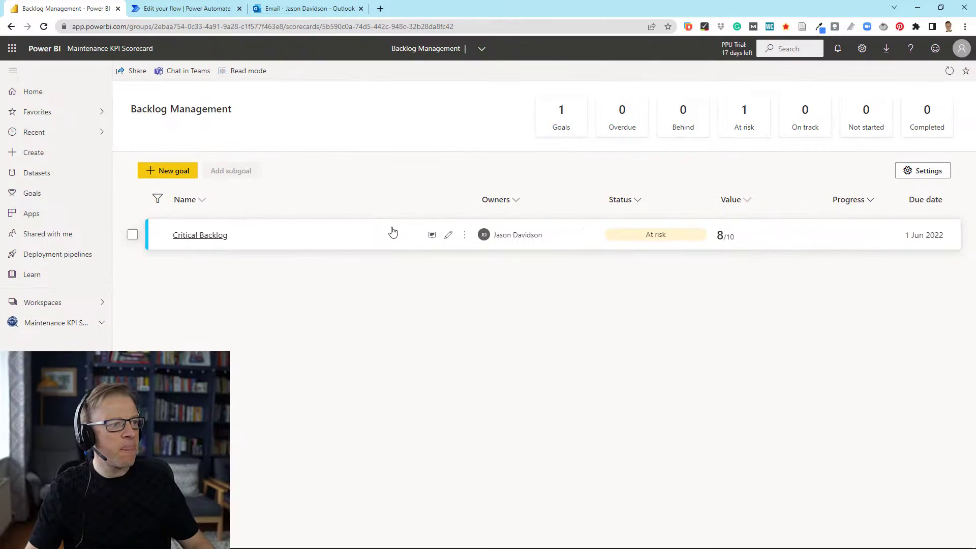
pyautogui.click(449, 238)
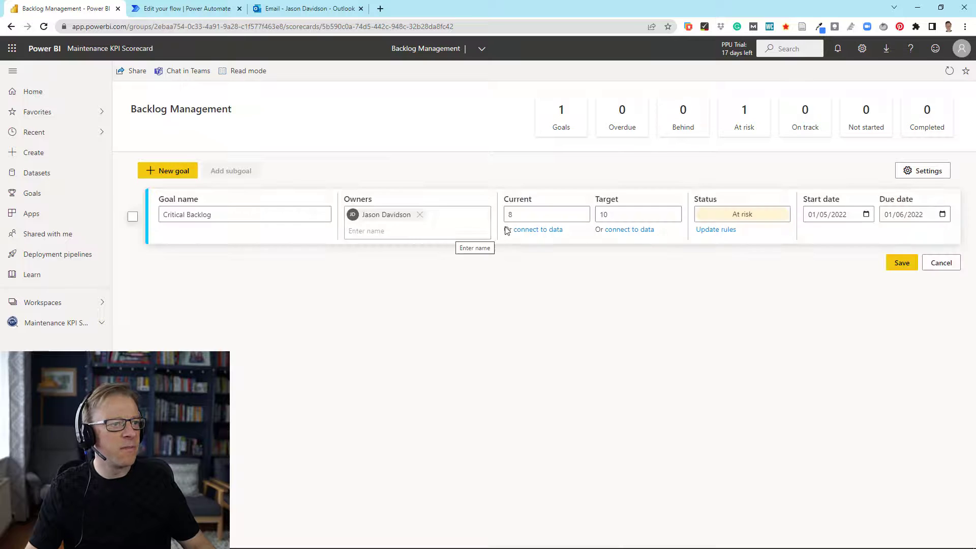
pyautogui.click(506, 214)
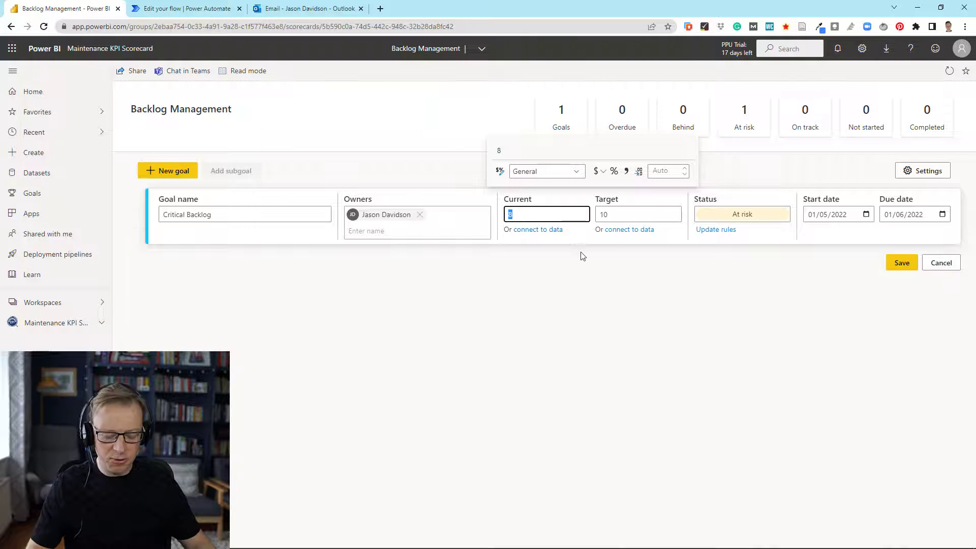
pyautogui.write('9')
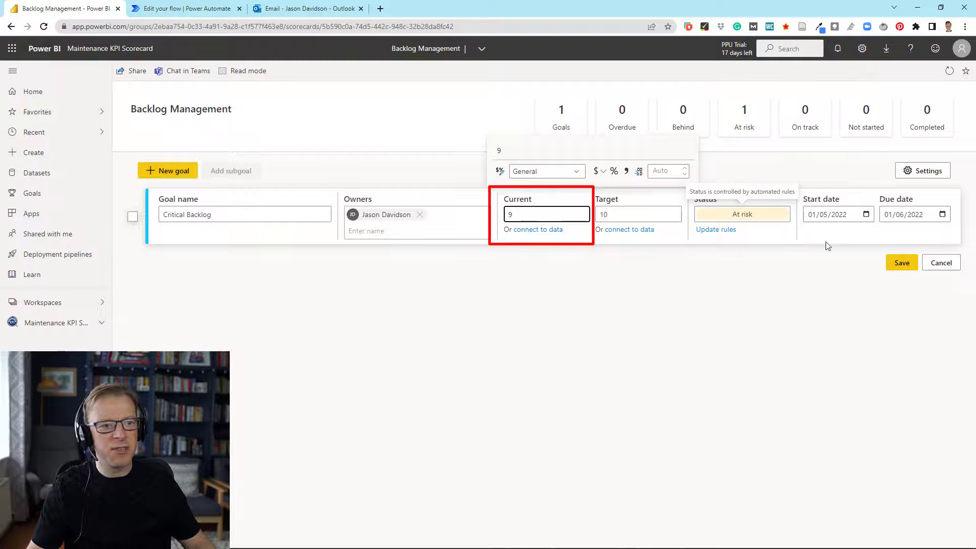
pyautogui.click(901, 263)
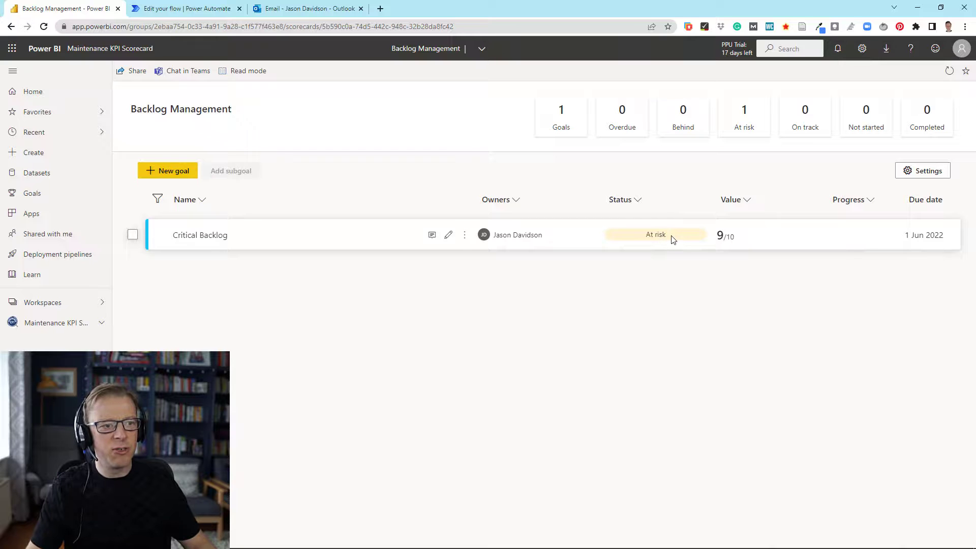
# Step: Return to the flow run in Power Automate and examine the goal-change trigger's inputs and its old and new current values
pyautogui.click(195, 12)
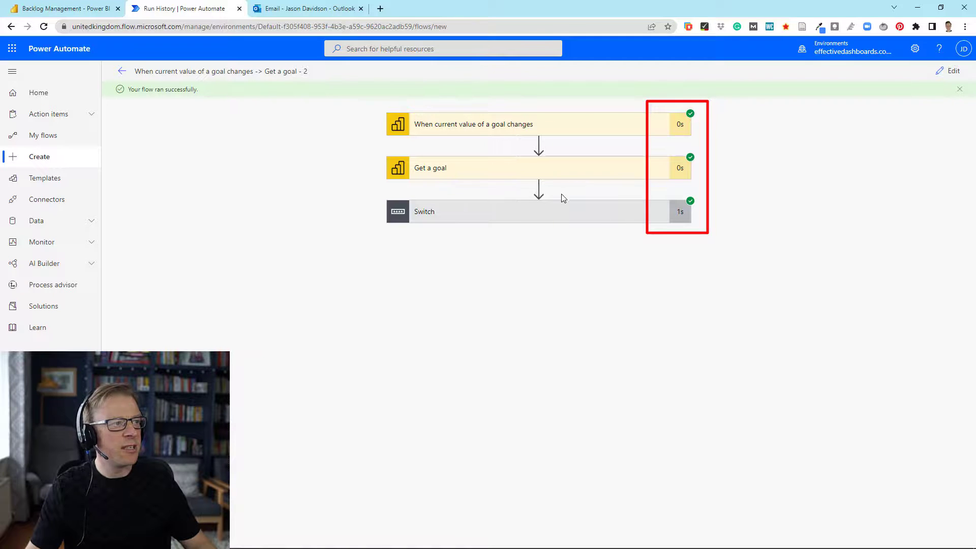
pyautogui.click(525, 131)
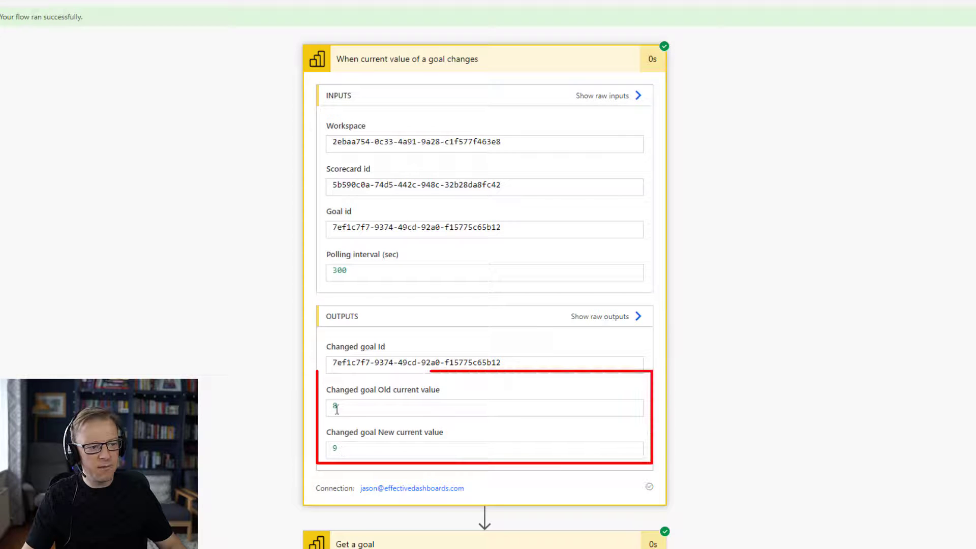
pyautogui.scroll(-1, 305, 361)
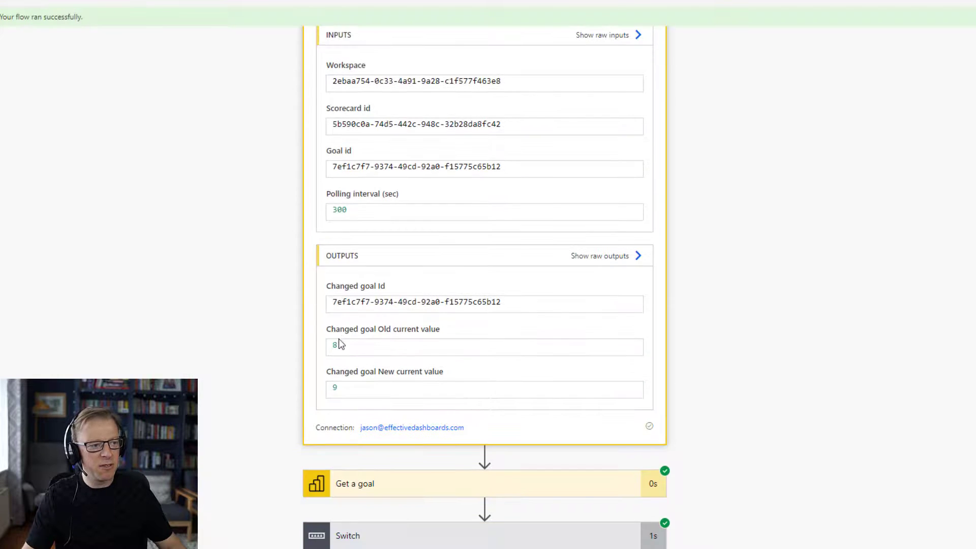
pyautogui.scroll(-1, 356, 392)
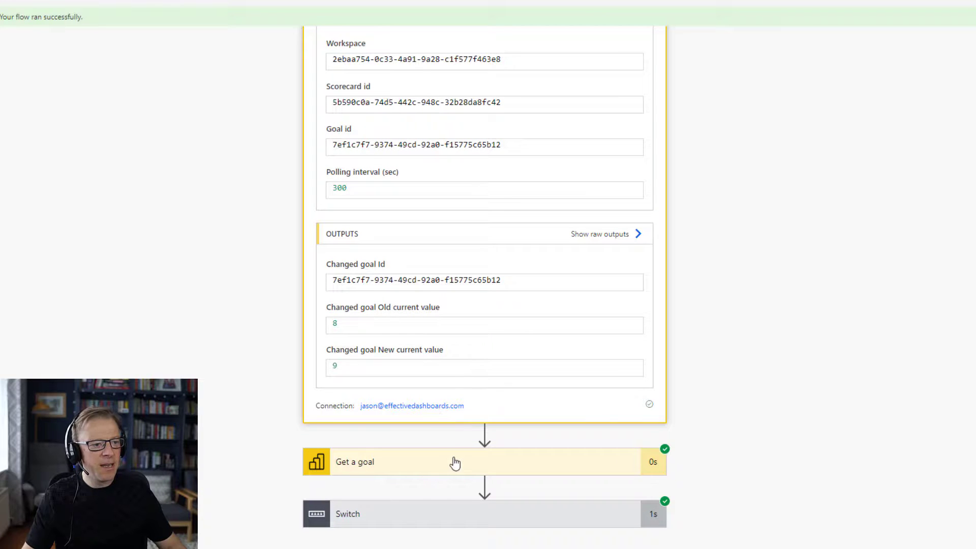
# Step: Expand the Get a goal action in the run and examine its inputs and outputs, including the goal's owner, values and status
pyautogui.click(431, 457)
pyautogui.scroll(-7, 221, 288)
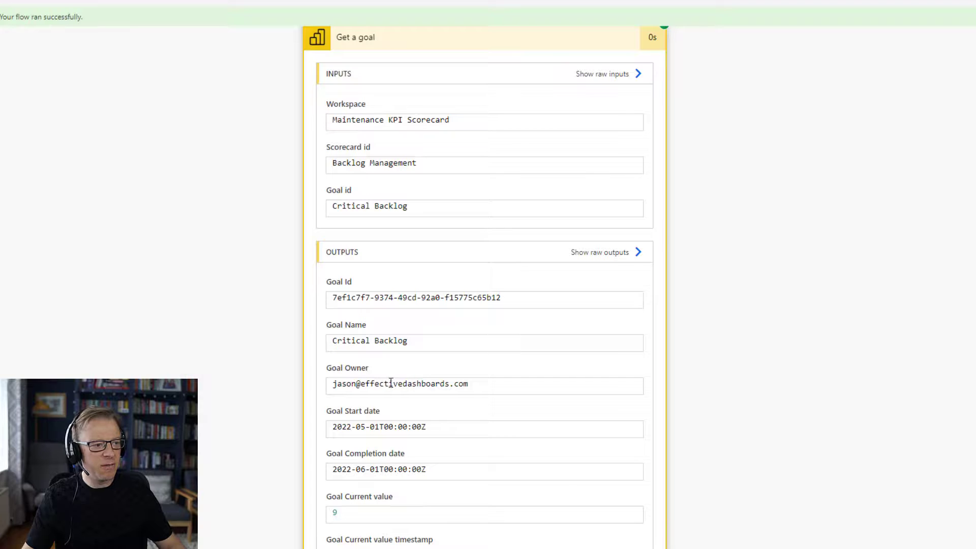
pyautogui.scroll(-2, 357, 502)
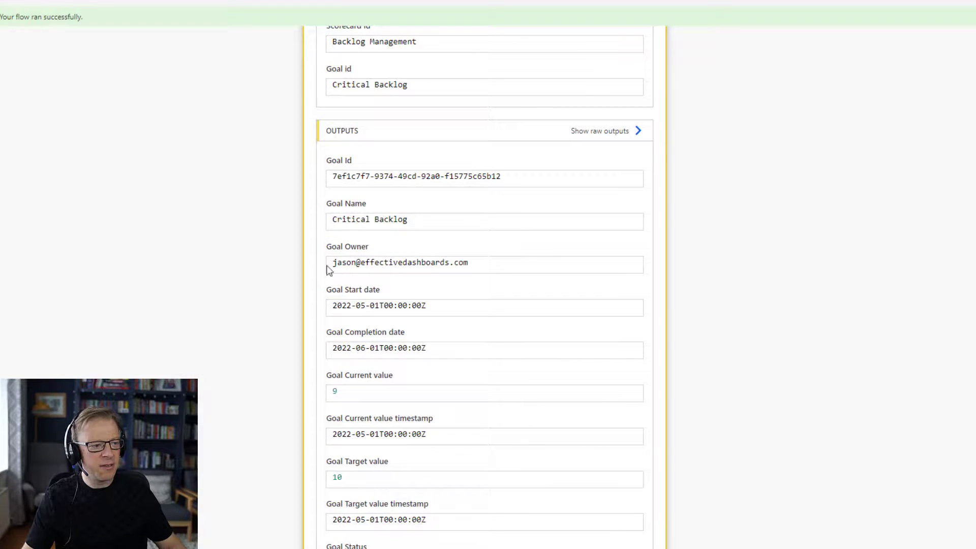
pyautogui.scroll(-3, 376, 347)
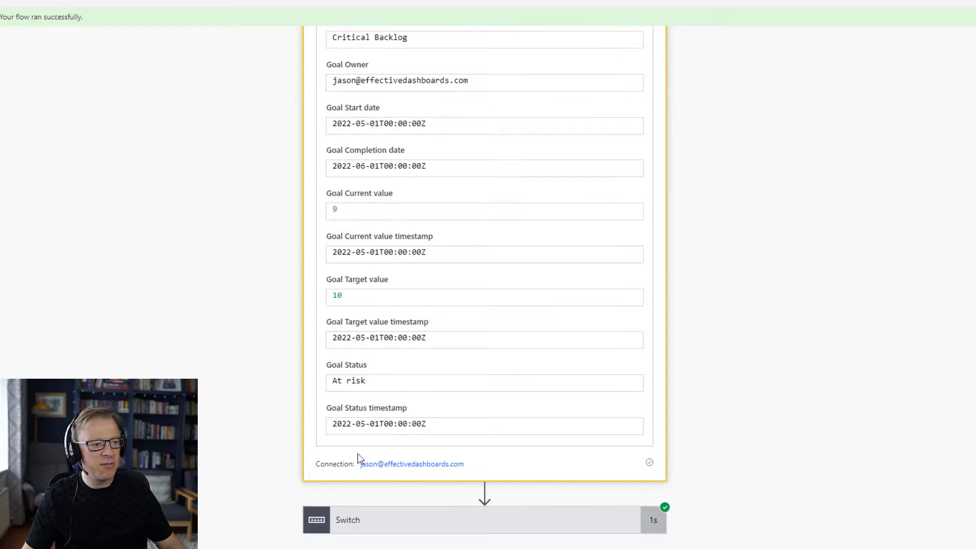
pyautogui.scroll(9, 384, 285)
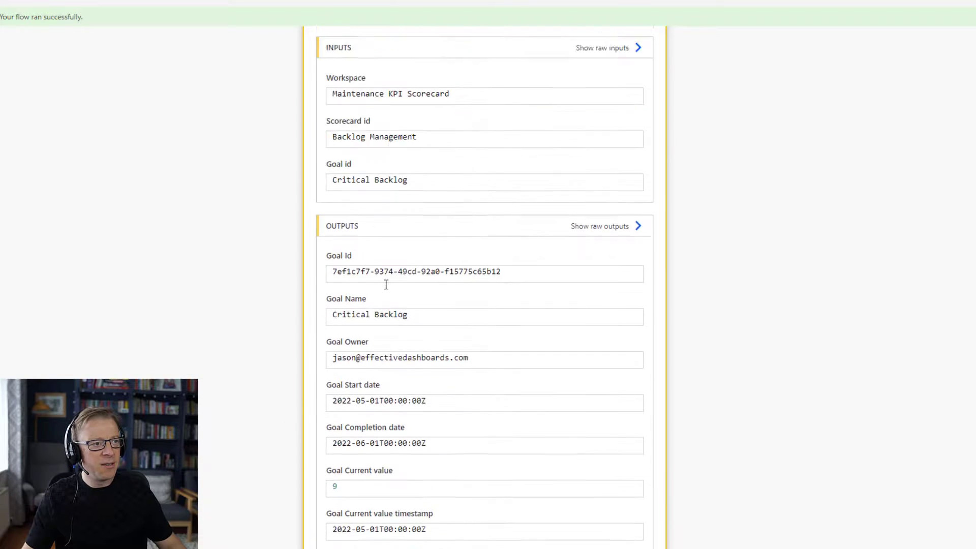
# Step: Collapse the trigger details in the flow run, then expand the Switch and its first case to examine the branch taken
pyautogui.scroll(3, 438, 132)
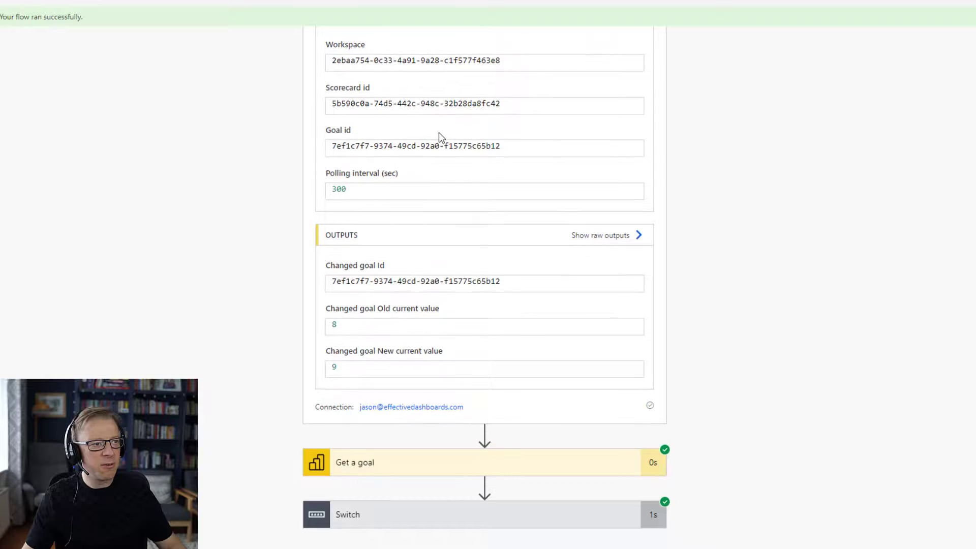
pyautogui.scroll(2, 450, 97)
pyautogui.click(461, 62)
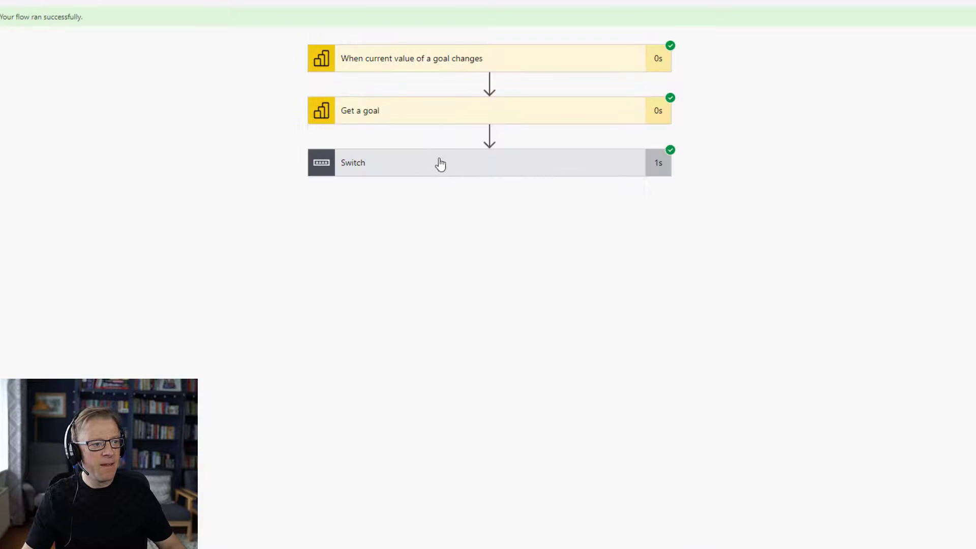
pyautogui.click(448, 169)
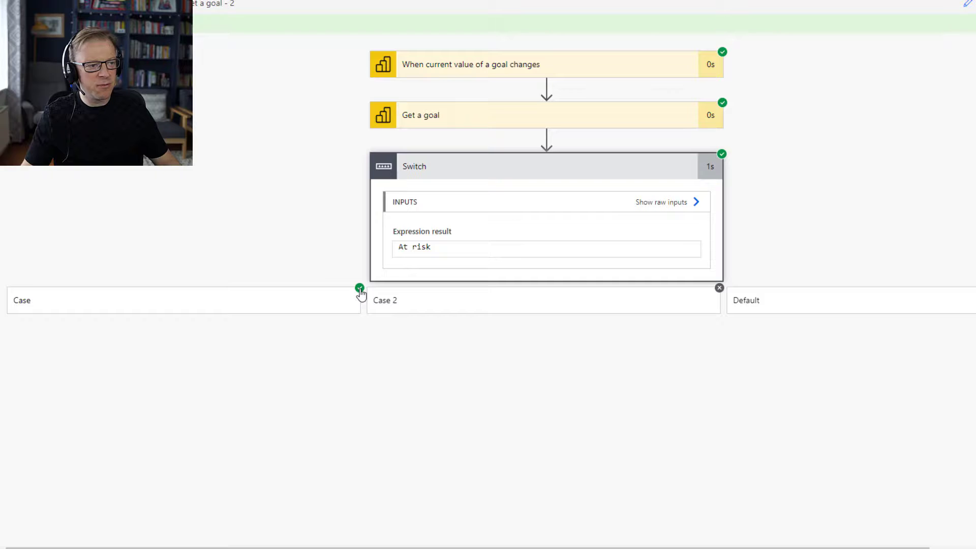
pyautogui.click(238, 302)
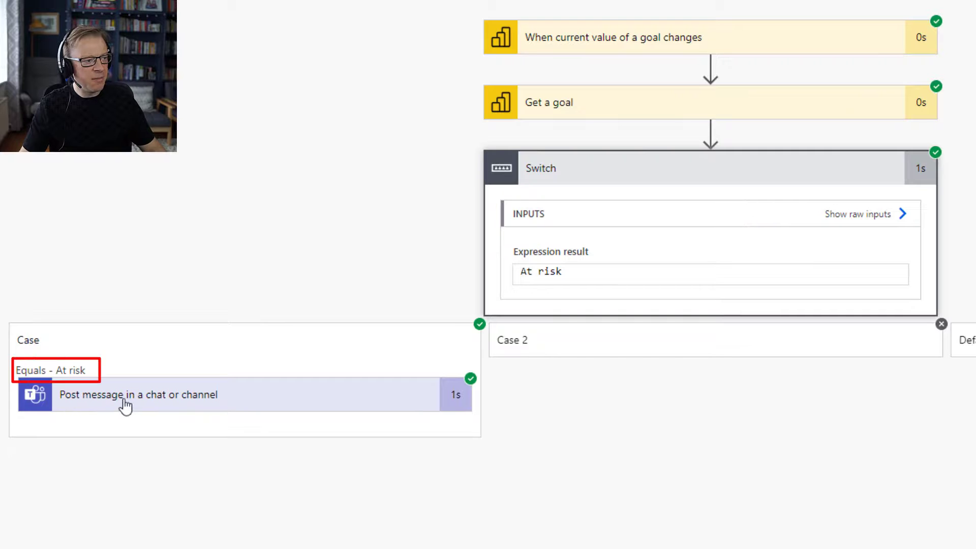
# Step: Examine the Post message in a chat or channel action's inputs and outputs, and check the posted message in Teams' Goal Tracking channel
pyautogui.click(205, 403)
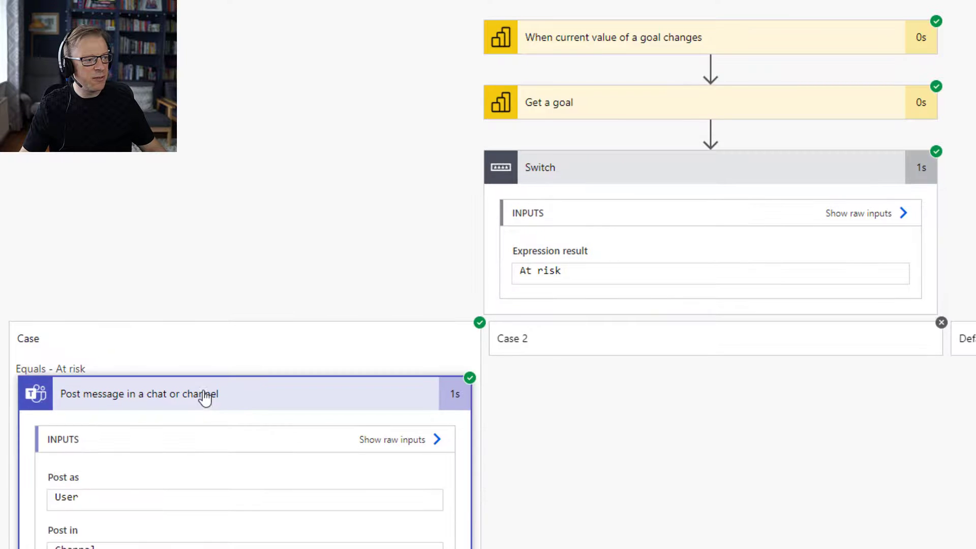
pyautogui.scroll(-6, 196, 246)
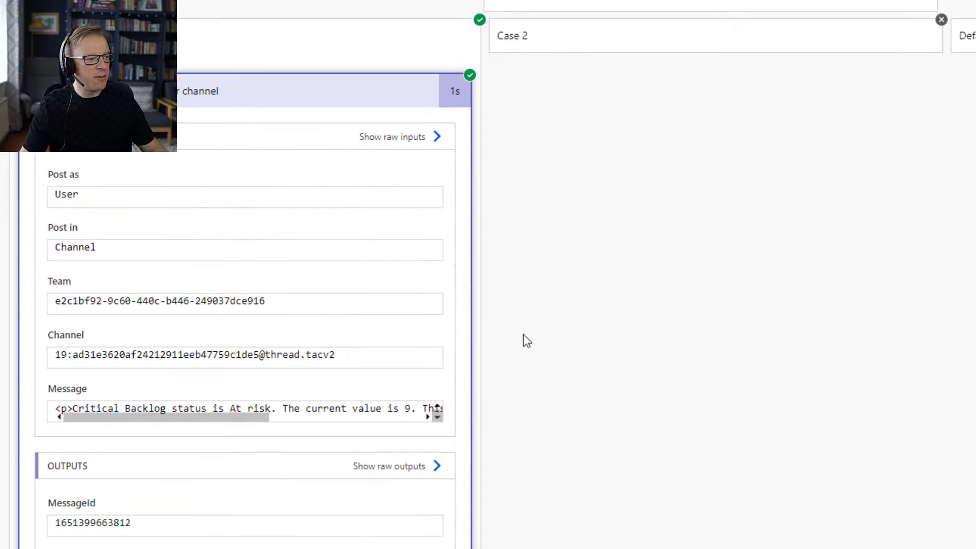
pyautogui.scroll(-2, 525, 340)
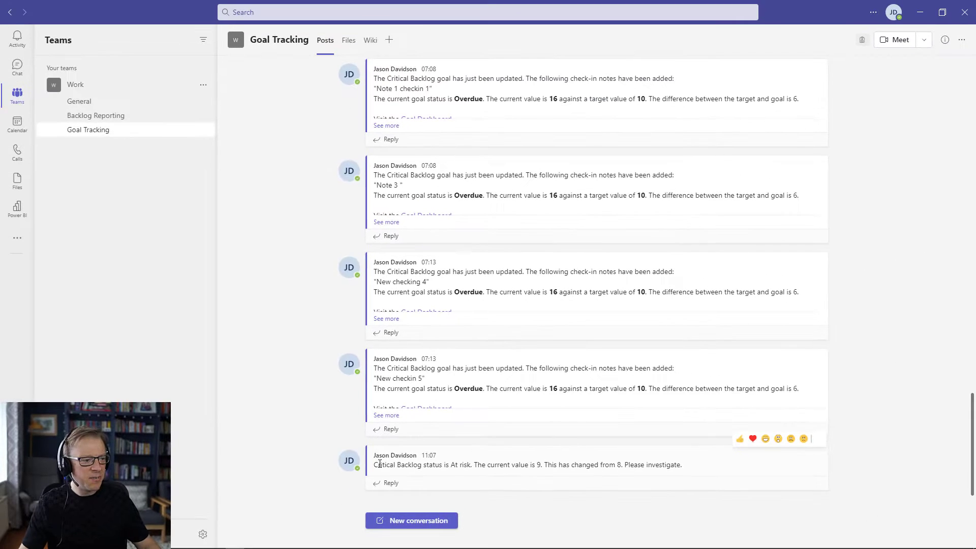
pyautogui.moveTo(199, 381)
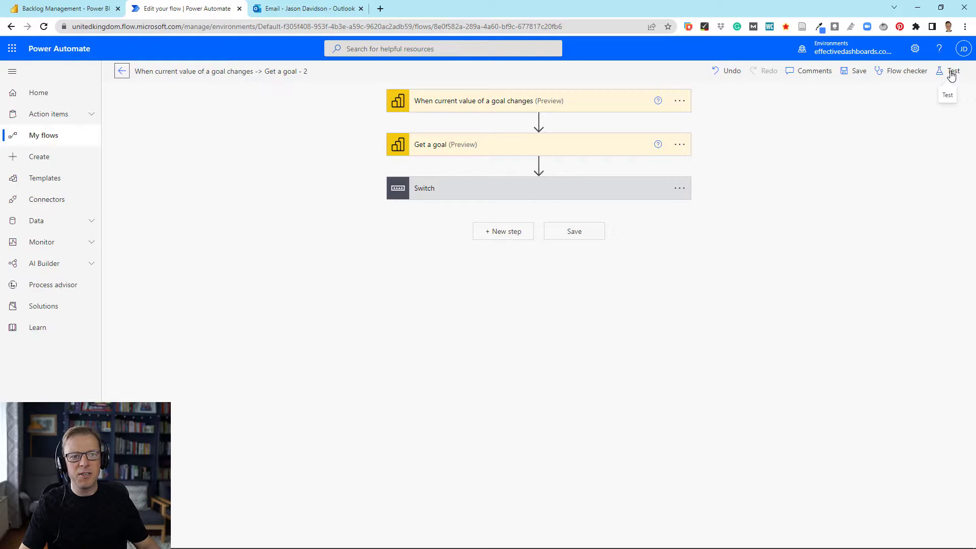
# Step: Return to the flow editor in Power Automate and start another manual test of the flow
pyautogui.click(952, 75)
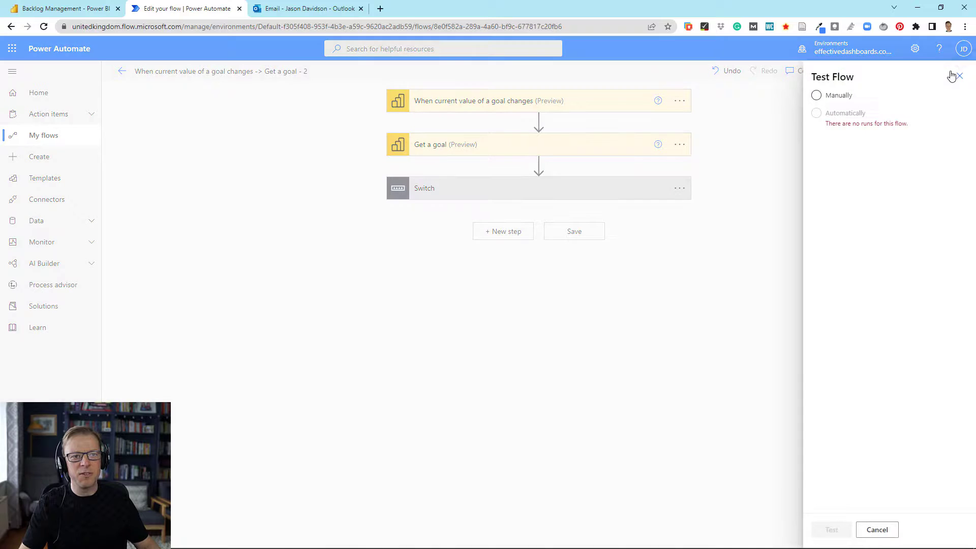
pyautogui.click(819, 98)
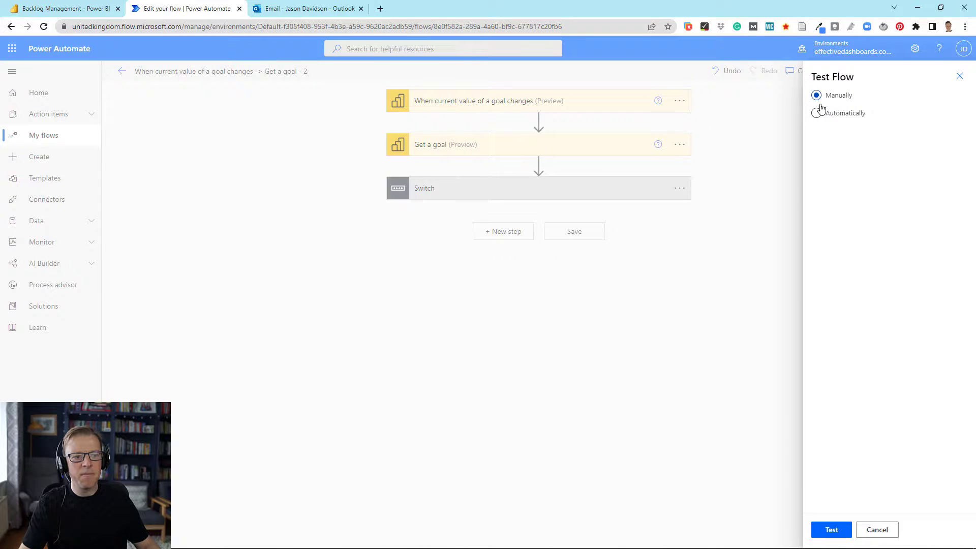
pyautogui.click(832, 530)
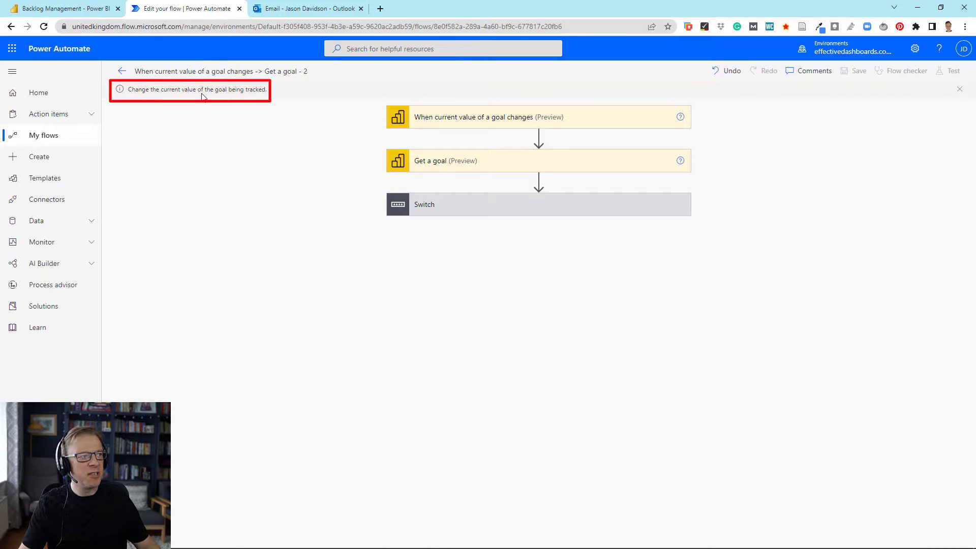
# Step: Switch to the Backlog Management scorecard in Power BI, set the Critical Backlog goal's current value to 14 and save it
pyautogui.click(102, 9)
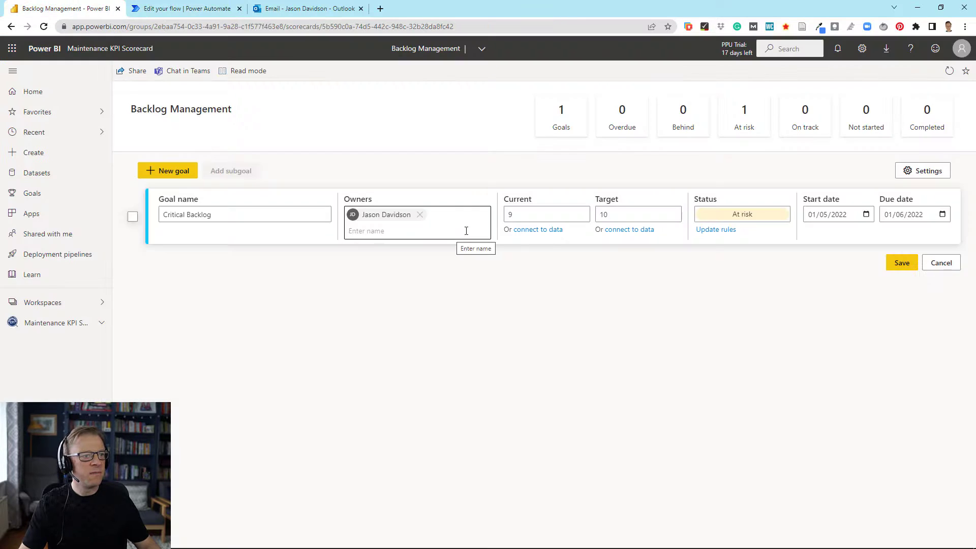
pyautogui.click(524, 214)
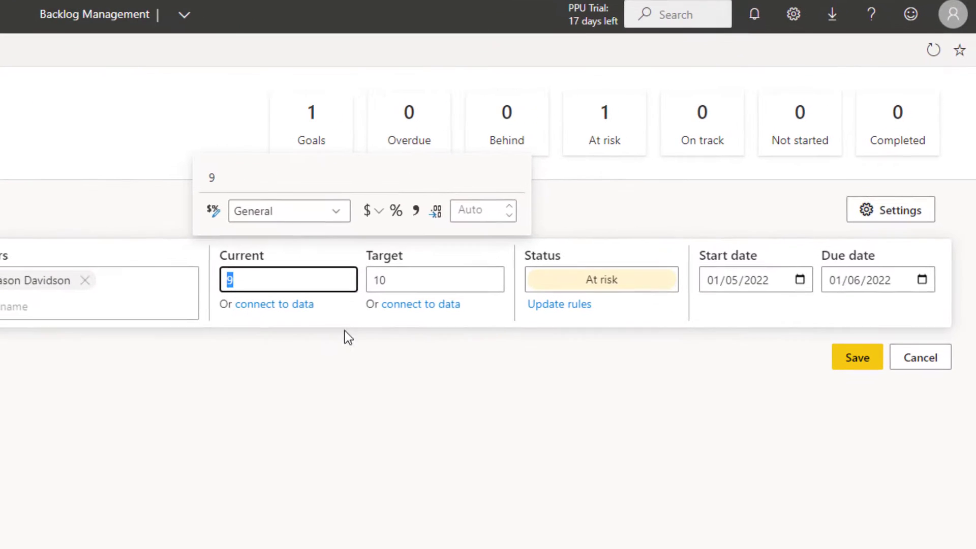
pyautogui.write('14')
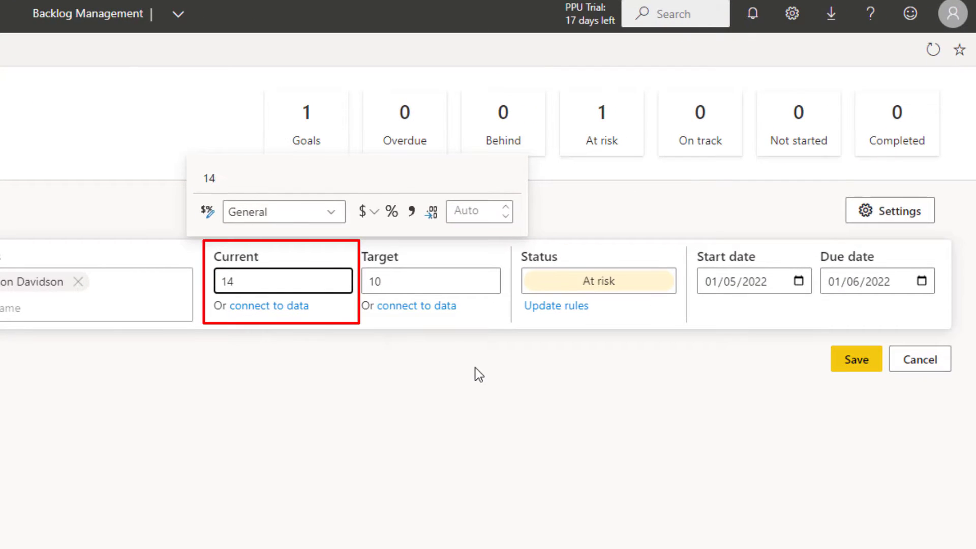
pyautogui.click(856, 360)
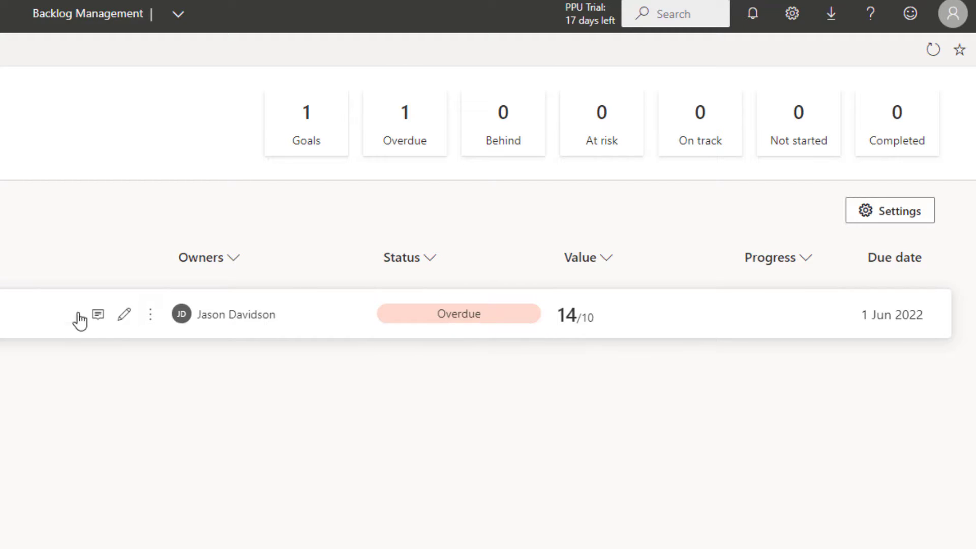
# Step: Return to the flow run in Power Automate and expand the Switch and its Case 2 branch to examine the expression result
pyautogui.moveTo(236, 318)
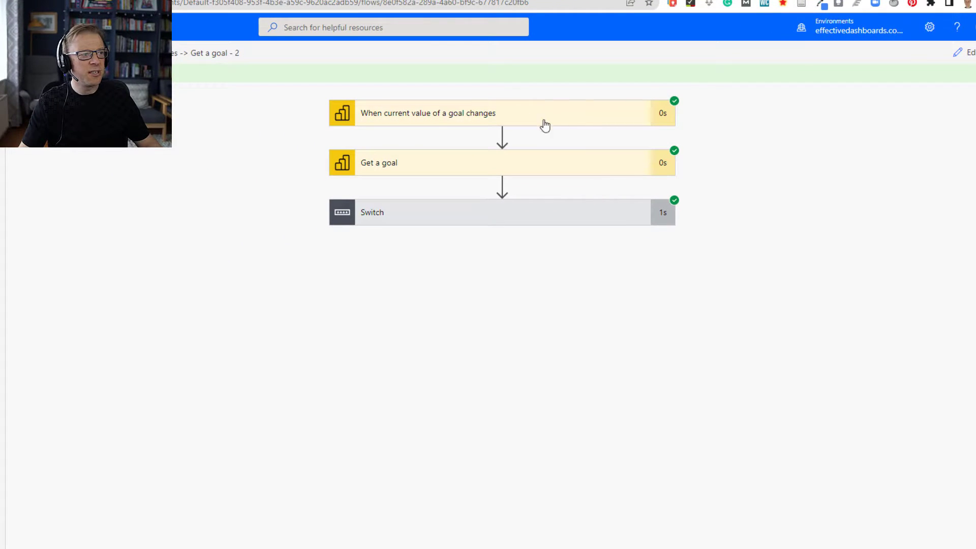
pyautogui.click(530, 212)
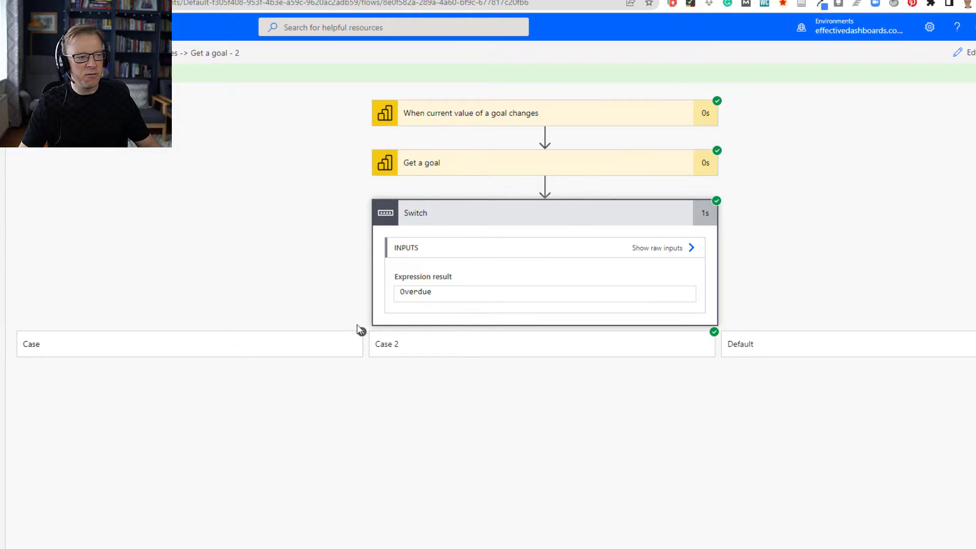
pyautogui.click(536, 352)
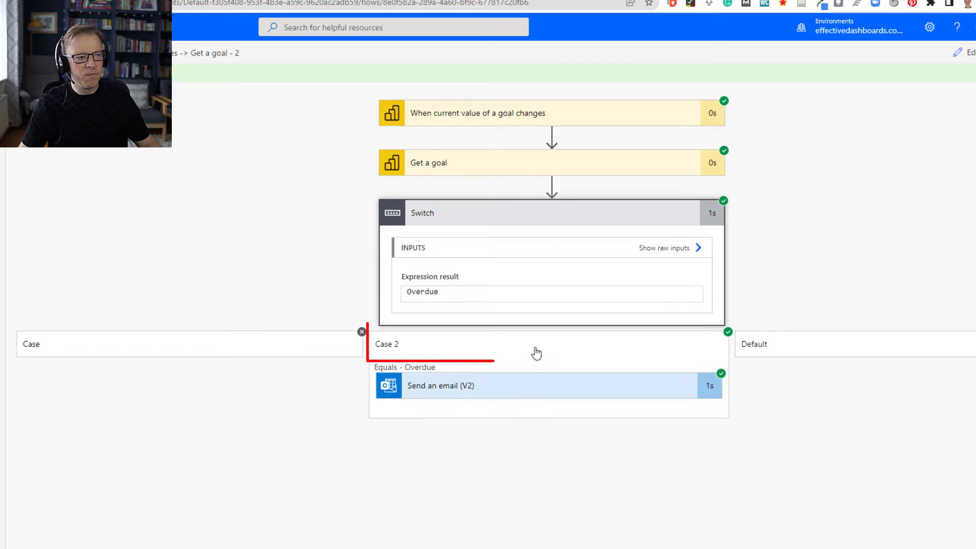
# Step: Expand the Send an email (V2) action in the Case 2 branch and examine its recipient, subject and body
pyautogui.click(476, 392)
pyautogui.scroll(-3, 344, 436)
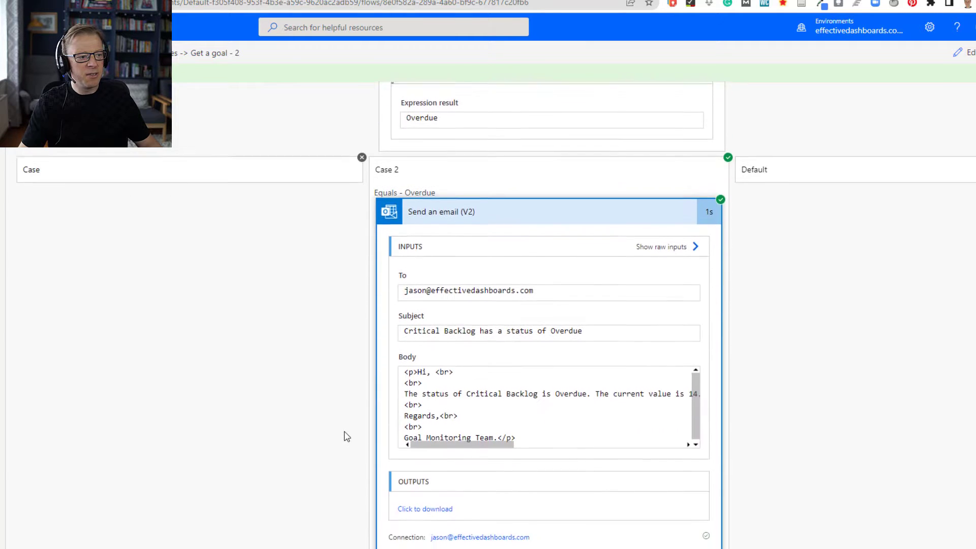
pyautogui.scroll(-1, 469, 382)
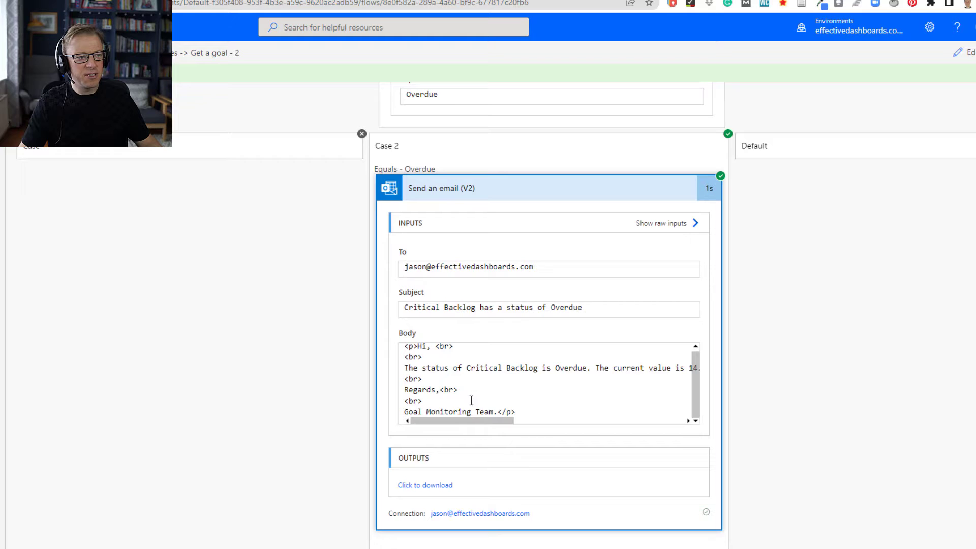
pyautogui.scroll(1, 480, 388)
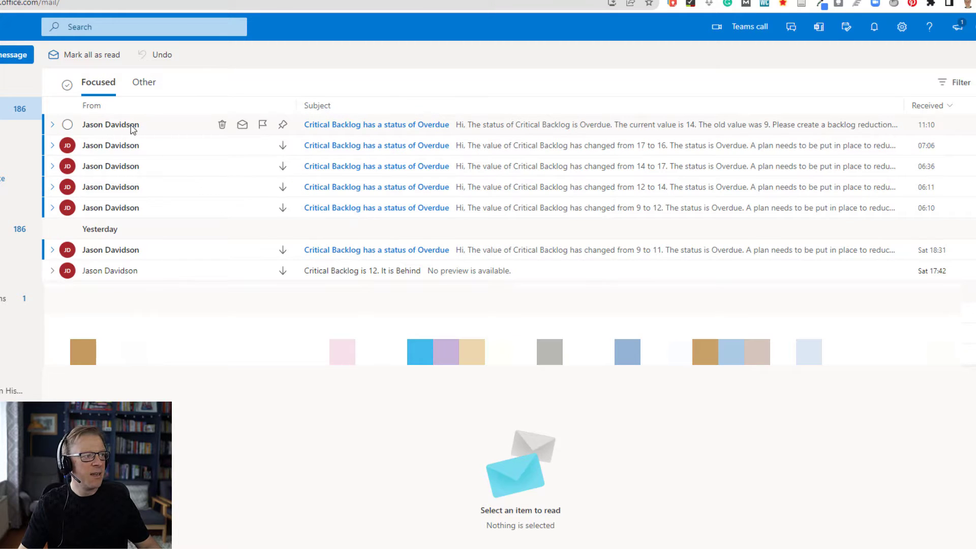
# Step: Switch to the Outlook inbox and open the newest "Critical Backlog has a status of Overdue" email in its own window
pyautogui.click(358, 127)
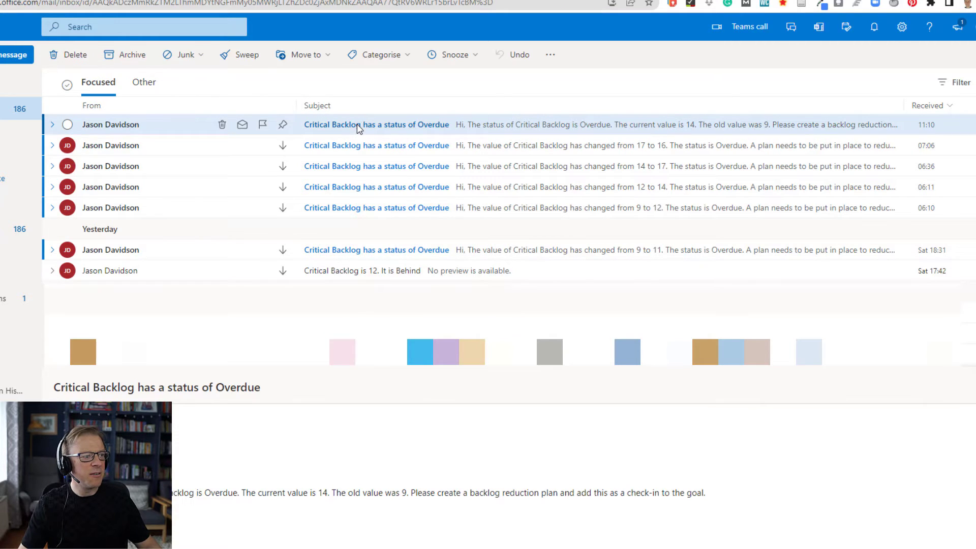
pyautogui.doubleClick(358, 127)
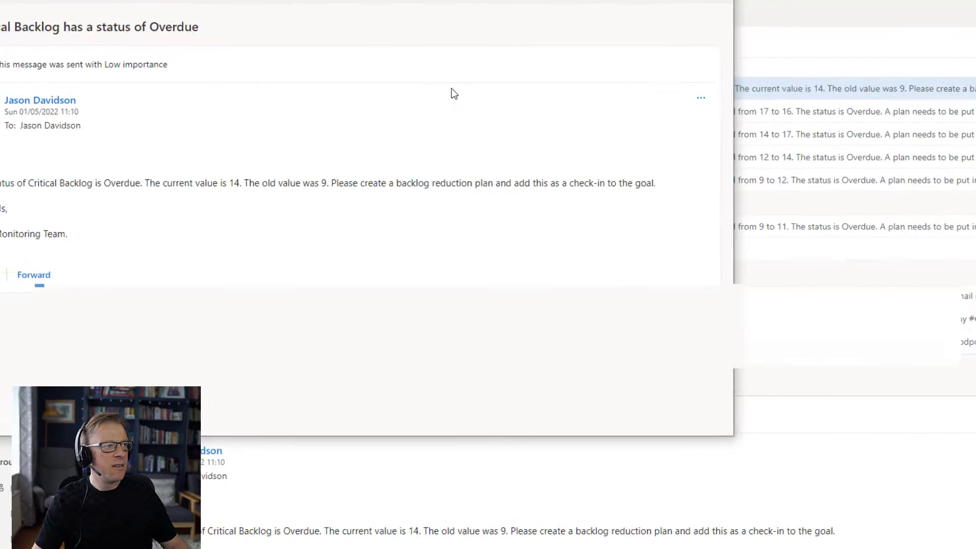